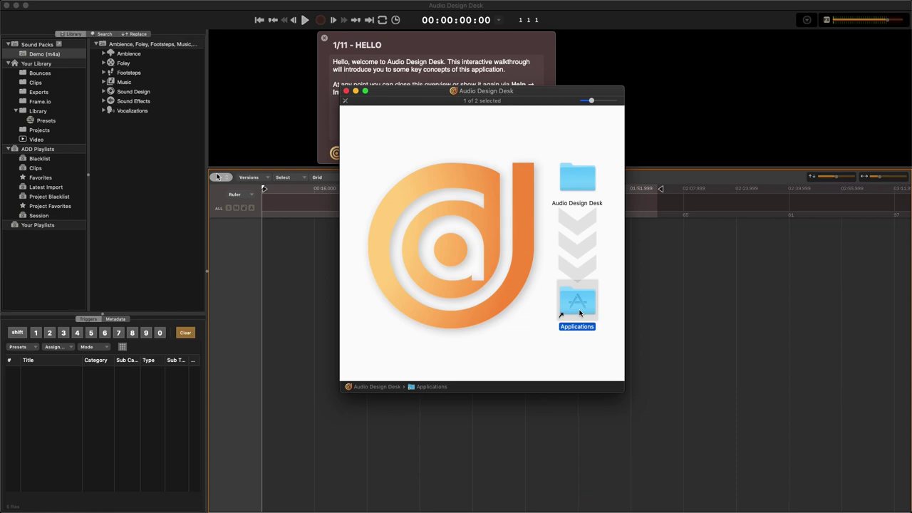
Bring the Audio Design Desk window in front of the installer to show the welcome tour.
{"action": "left_click", "coordinate": [300, 330]}
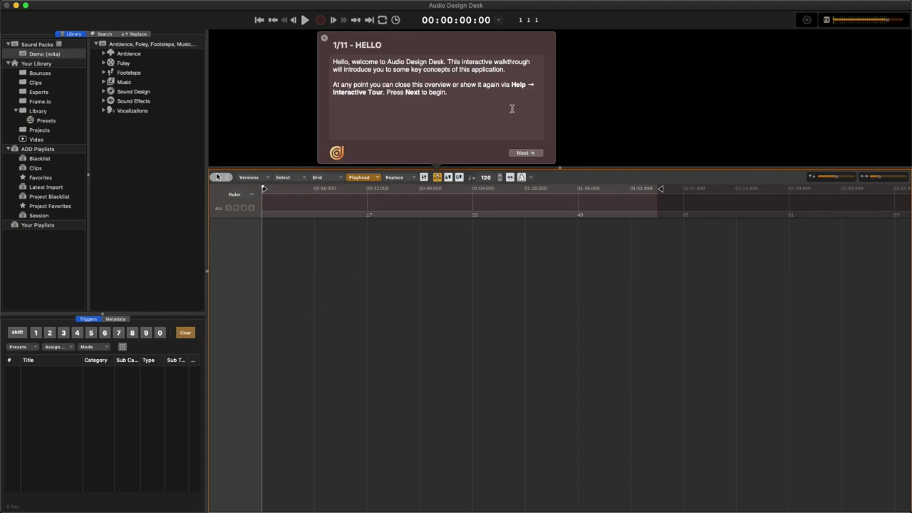
Advance the tour to Open Video and load the prefilled remote Vimeo fight video.
{"action": "left_click", "coordinate": [525, 153]}
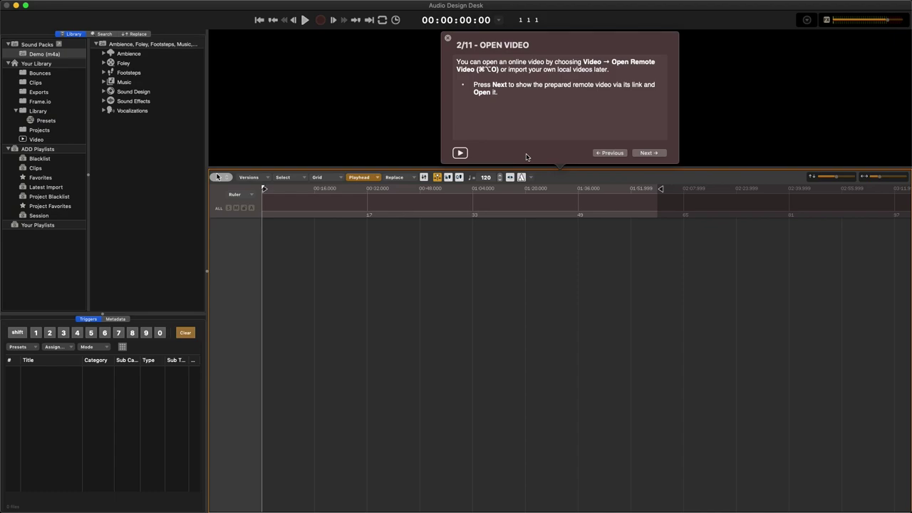
{"action": "left_click", "coordinate": [648, 153]}
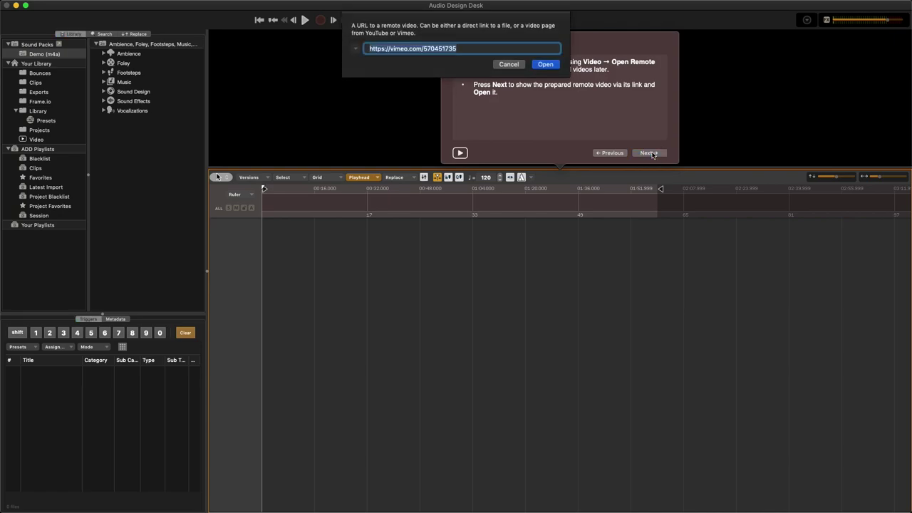
{"action": "left_click", "coordinate": [546, 64]}
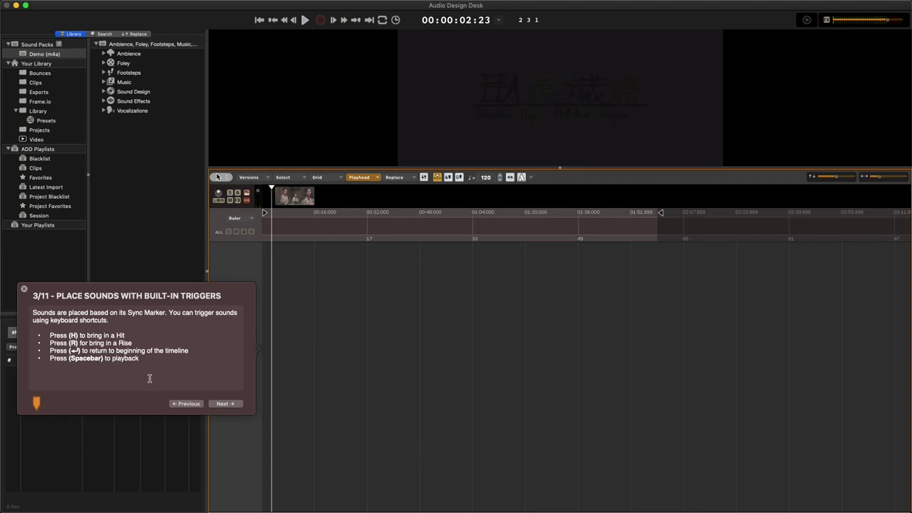
Step the tour through the trigger pad and replace-sounds steps to Search Sounds, then play the timeline.
{"action": "left_click", "coordinate": [222, 405]}
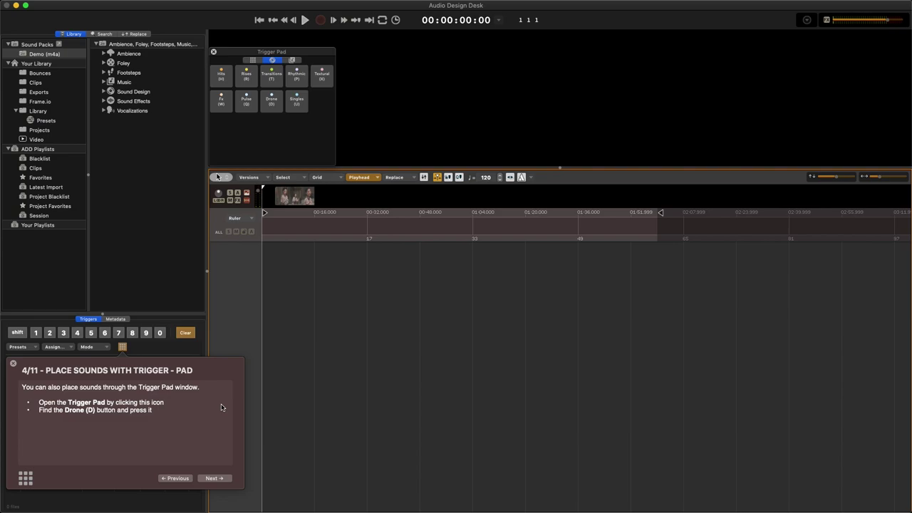
{"action": "left_click", "coordinate": [214, 478]}
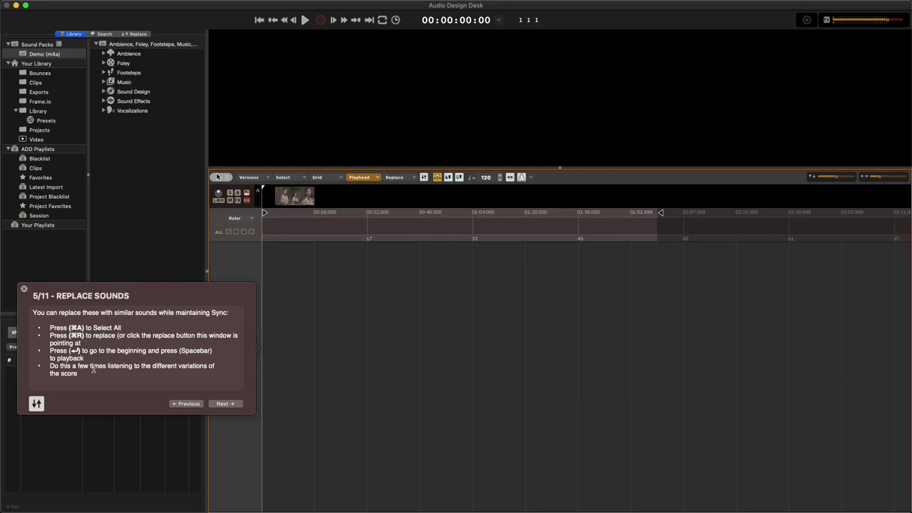
{"action": "left_click", "coordinate": [226, 404]}
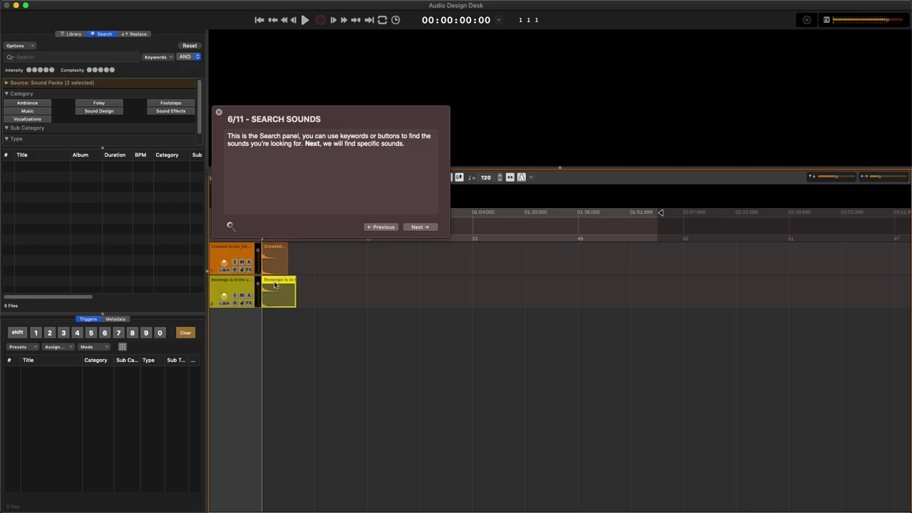
{"action": "key", "text": "space"}
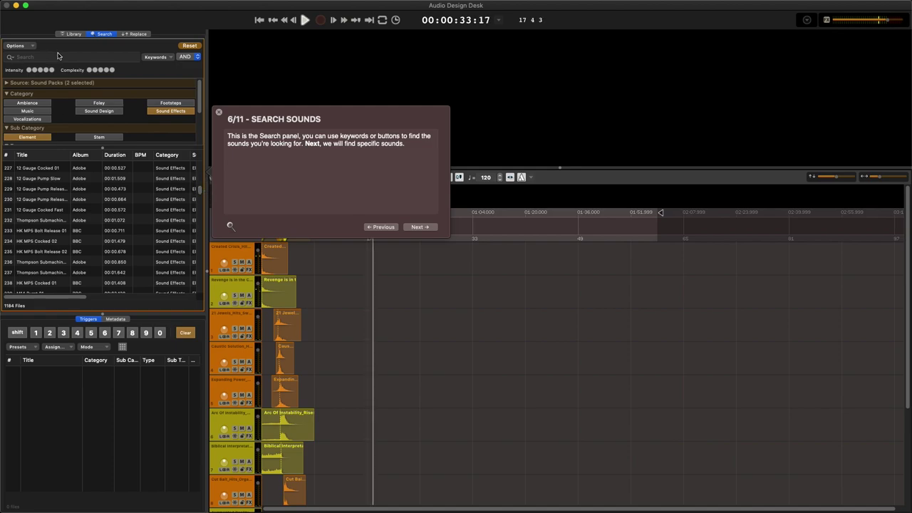
Search the sound library for 'sword' and select a broadsword result.
{"action": "left_click", "coordinate": [60, 59]}
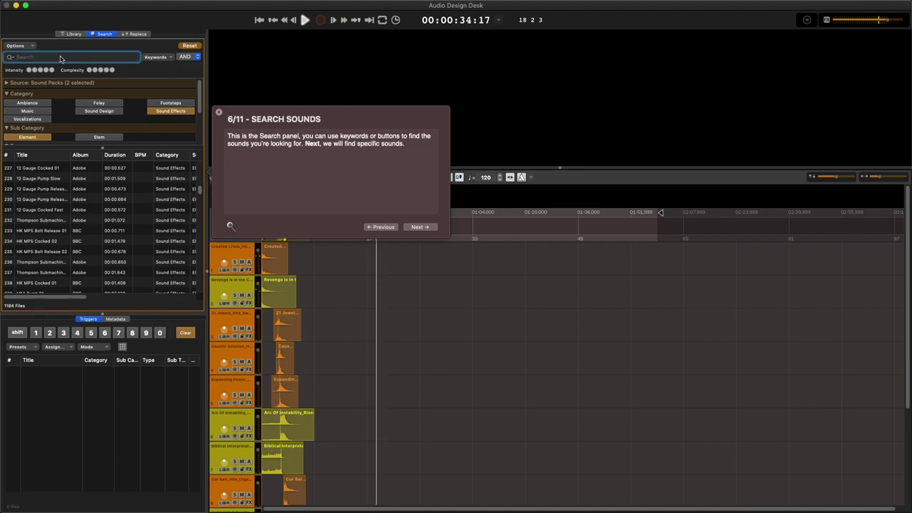
{"action": "type", "text": "sword"}
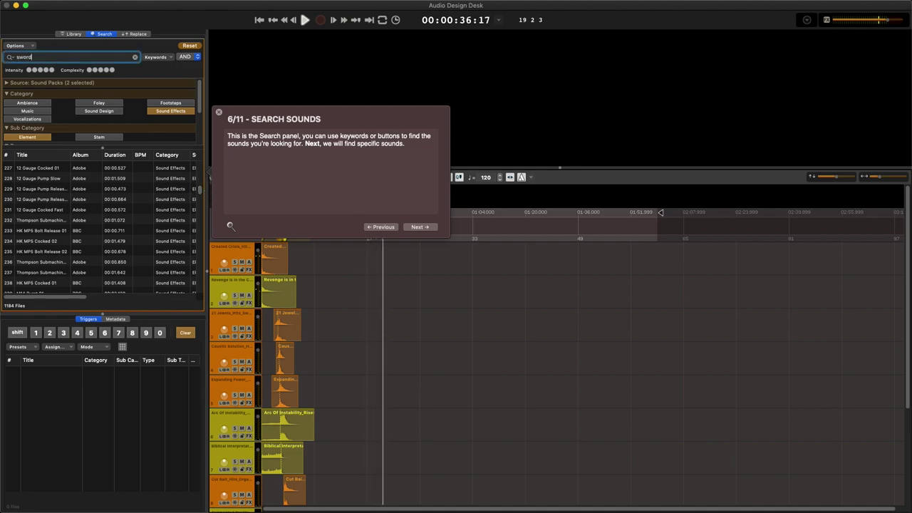
{"action": "key", "text": "Return"}
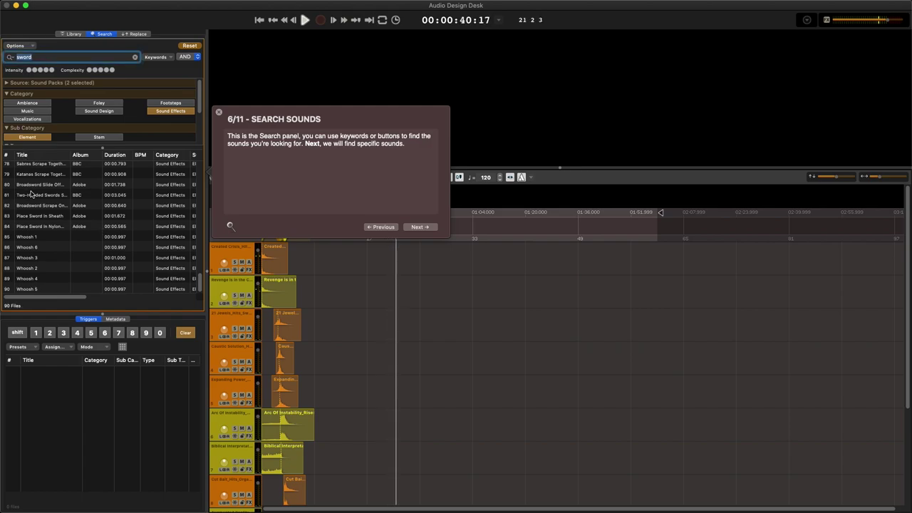
{"action": "left_click", "coordinate": [31, 187]}
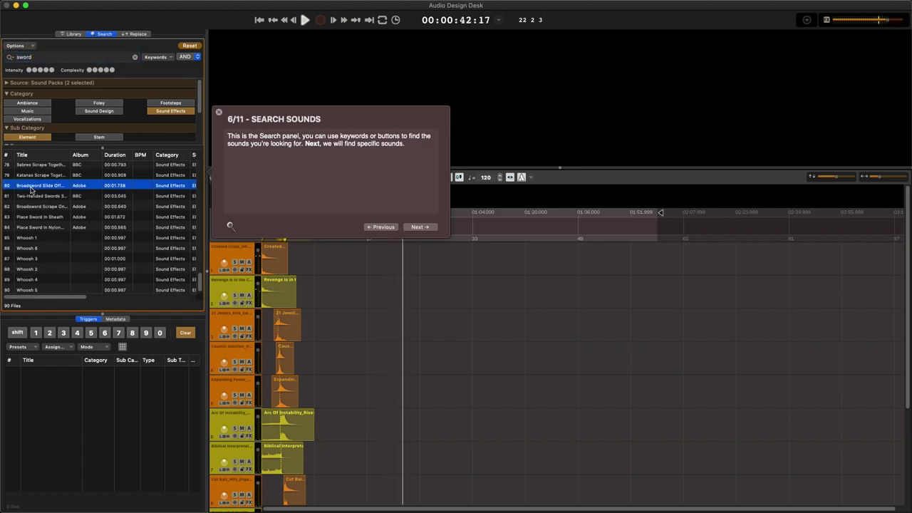
{"action": "left_click_drag", "start_coordinate": [79, 297], "coordinate": [112, 298]}
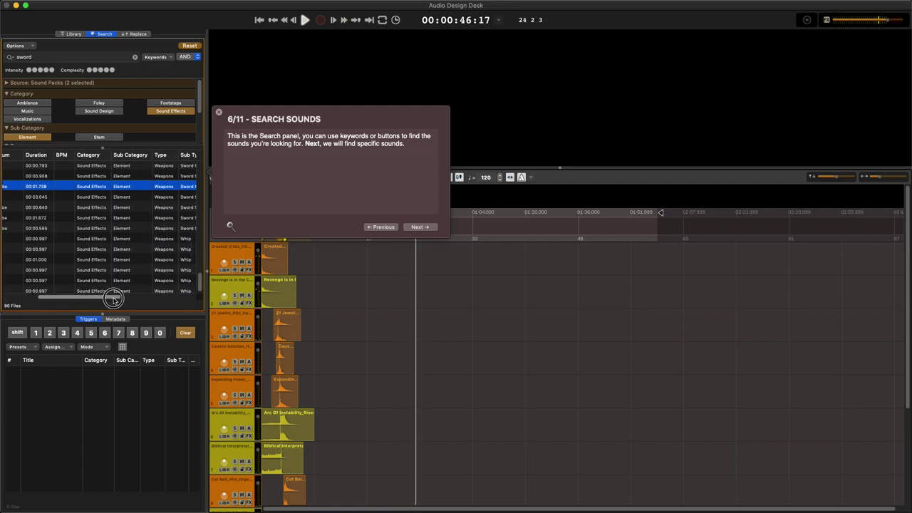
{"action": "left_click_drag", "start_coordinate": [113, 298], "coordinate": [136, 294]}
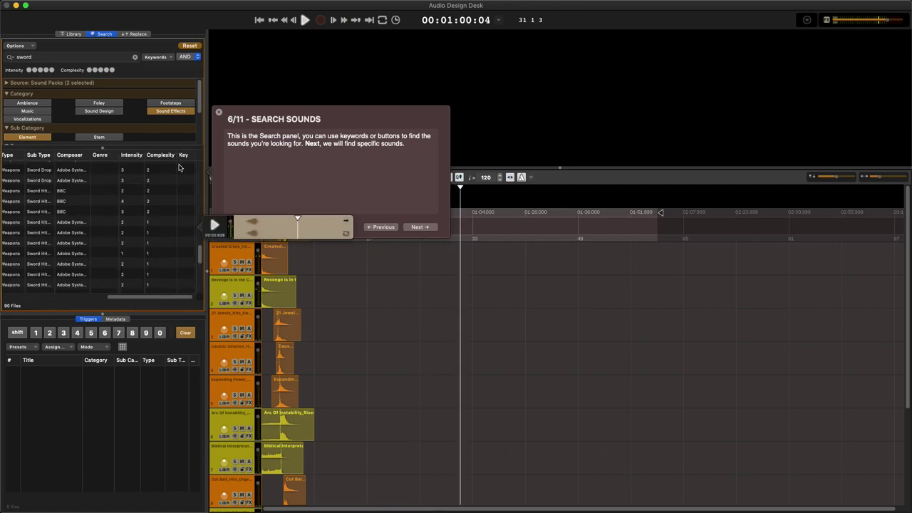
Audition several Sword Hit results, moving up the list to a Sword Drop sound.
{"action": "left_click", "coordinate": [63, 231]}
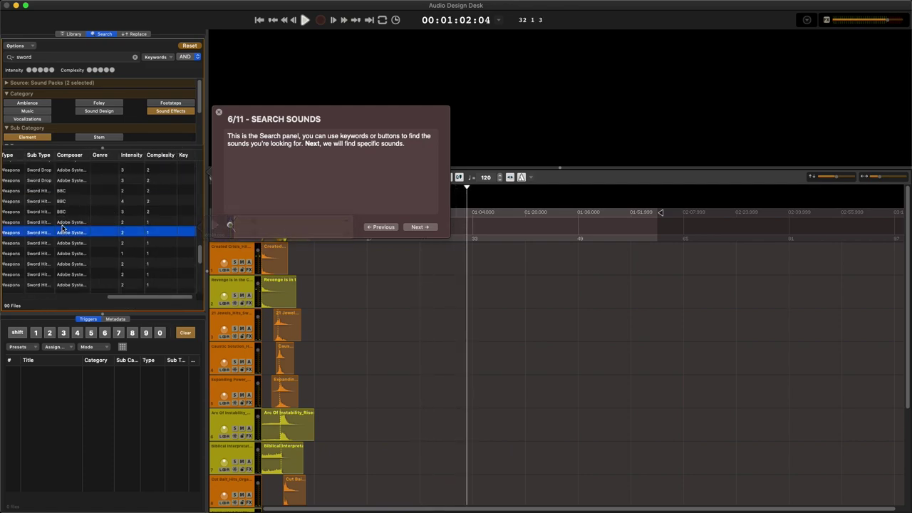
{"action": "left_click", "coordinate": [110, 223]}
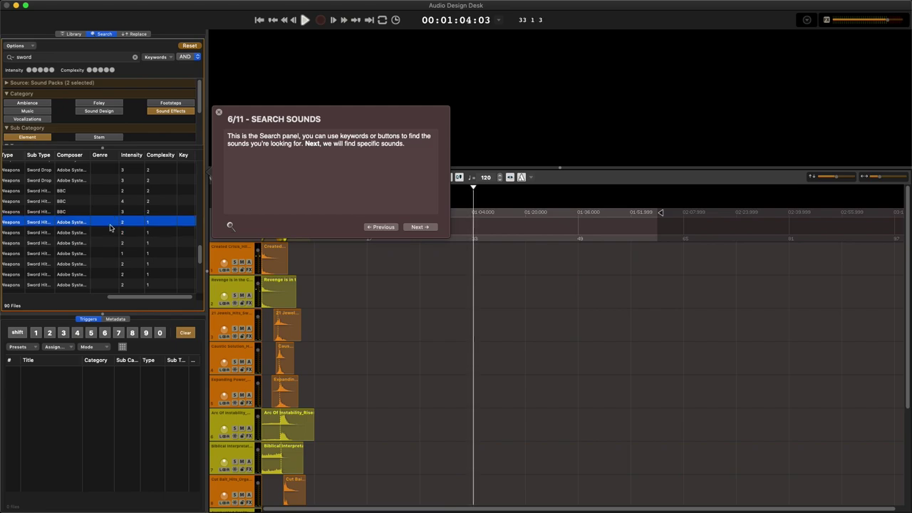
{"action": "key", "text": "Up"}
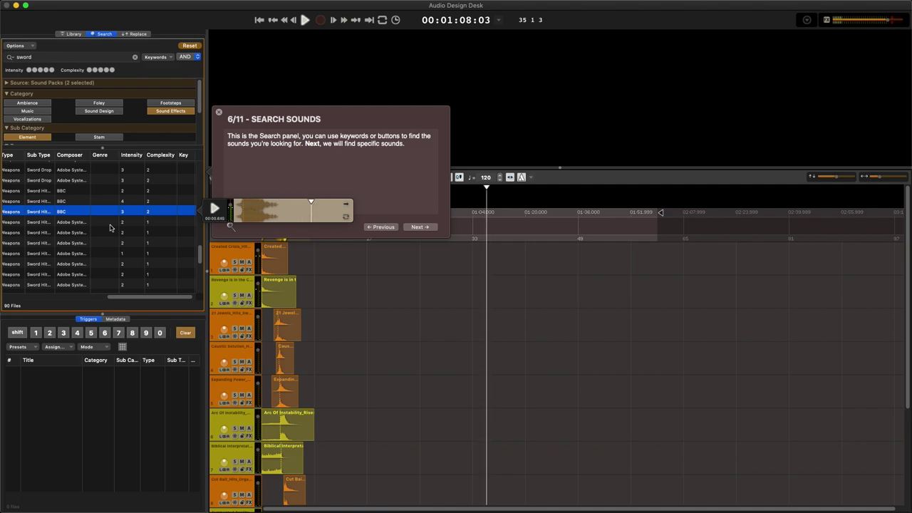
{"action": "key", "text": "Up"}
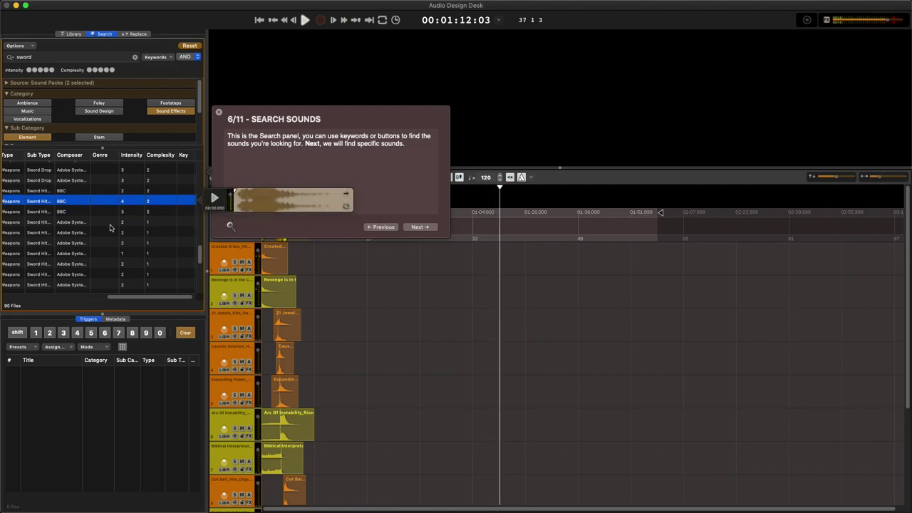
{"action": "key", "text": "Up"}
{"action": "key", "text": "Up"}
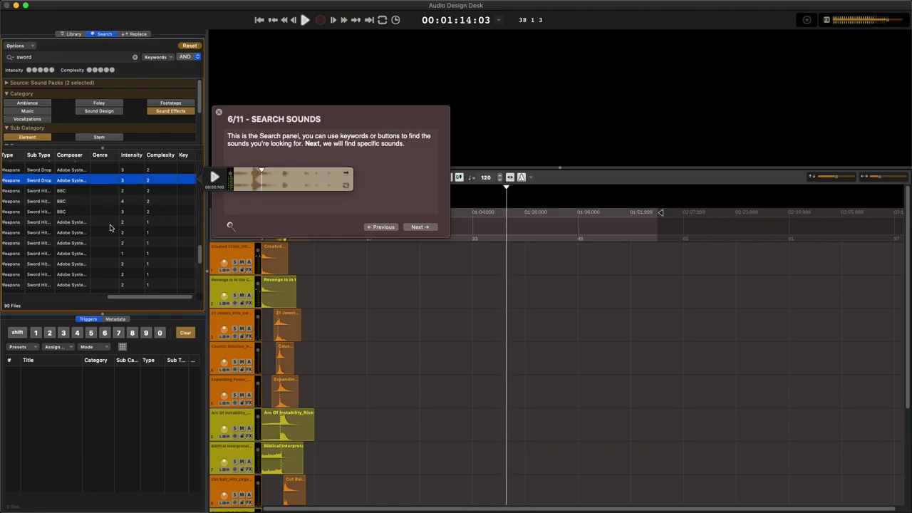
{"action": "key", "text": "Up"}
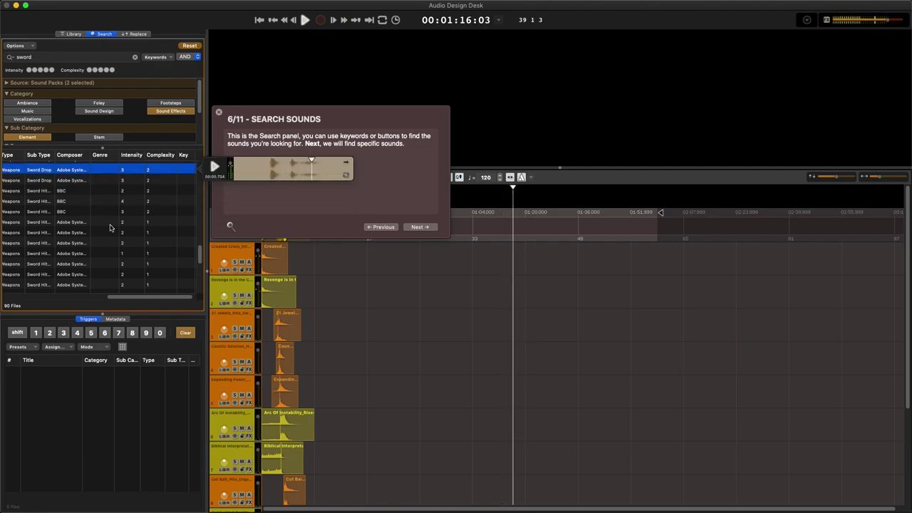
{"action": "key", "text": "Up"}
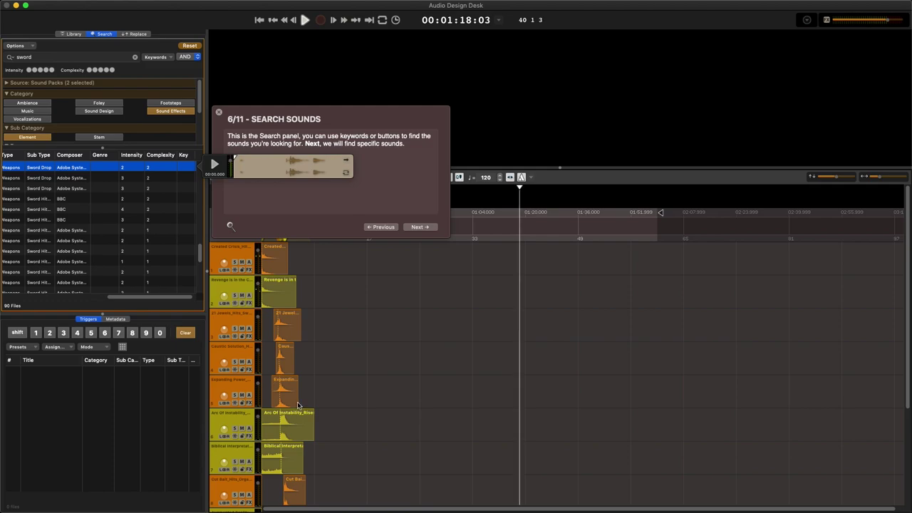
Return the playhead to the timeline start and advance the tour to Create Triggers.
{"action": "left_click", "coordinate": [447, 358]}
{"action": "key", "text": "Return"}
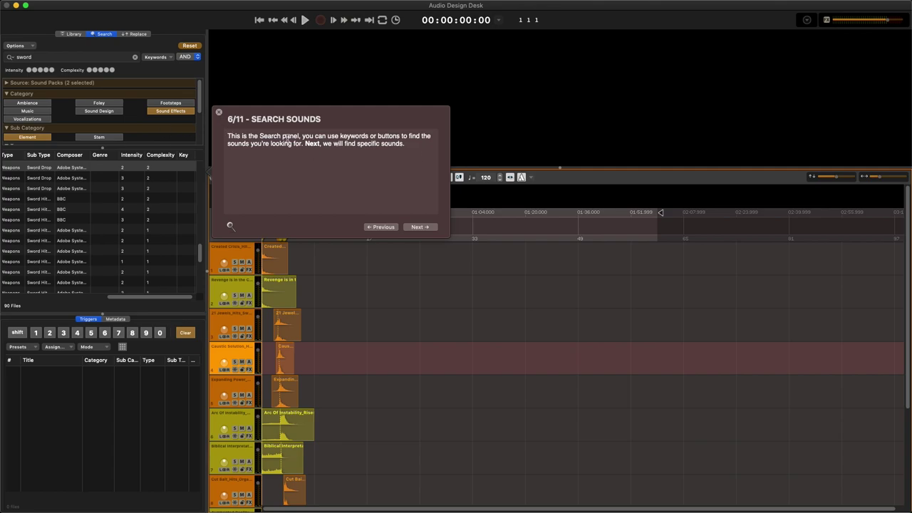
{"action": "left_click", "coordinate": [417, 227]}
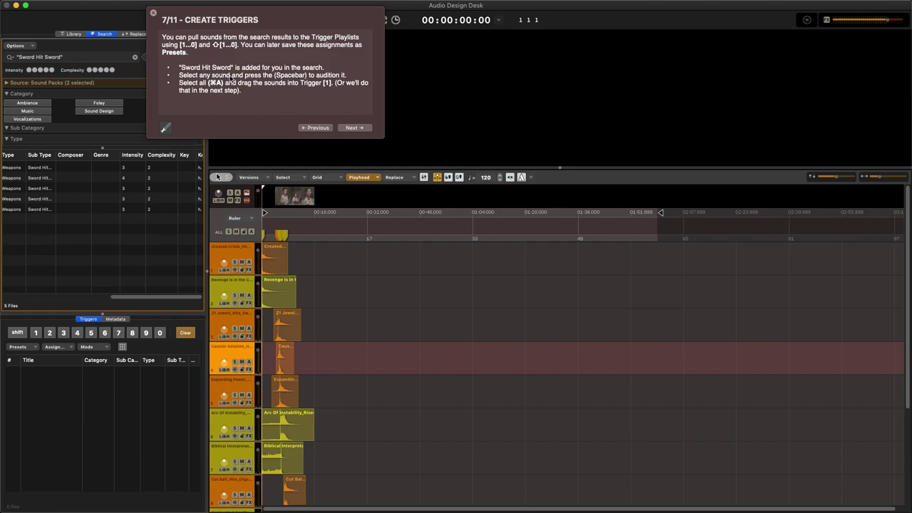
Select all five Sword Hit results and load them into Trigger 1.
{"action": "key", "text": "super+a"}
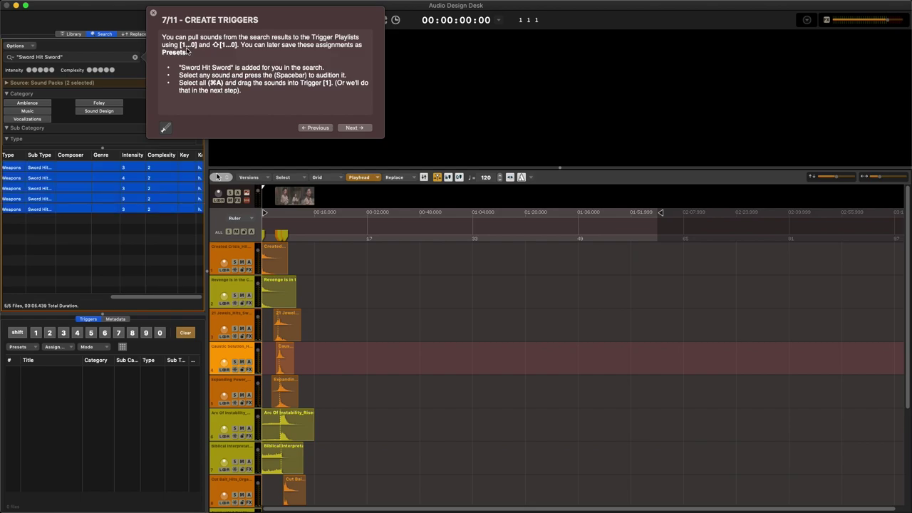
{"action": "left_click", "coordinate": [195, 50]}
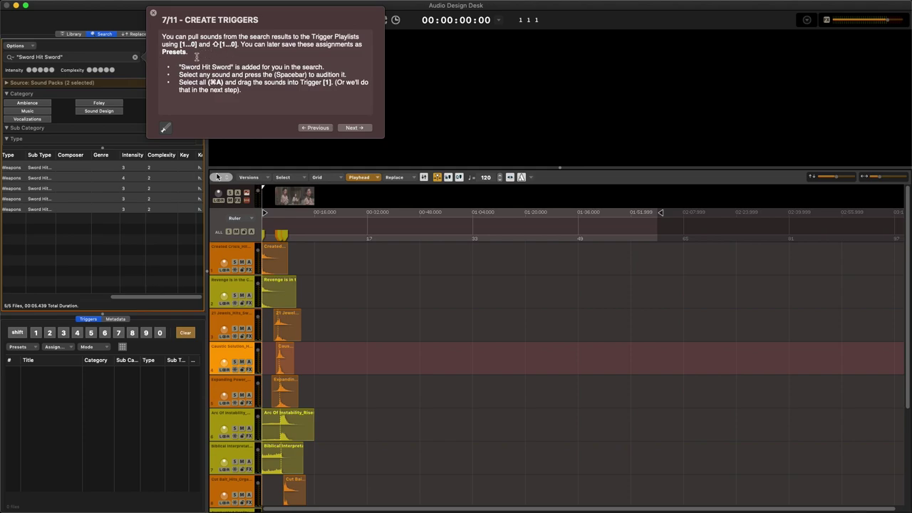
{"action": "left_click", "coordinate": [85, 198]}
{"action": "left_click", "coordinate": [14, 169]}
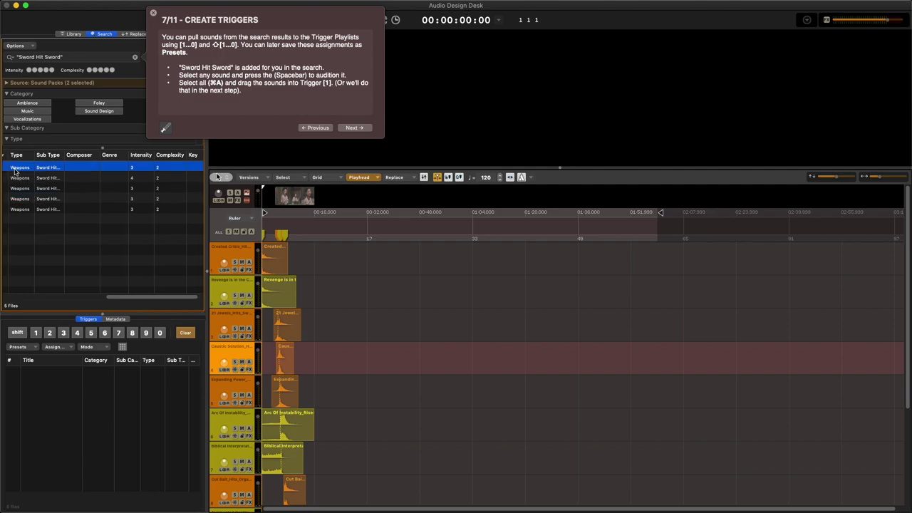
{"action": "left_click", "coordinate": [351, 130]}
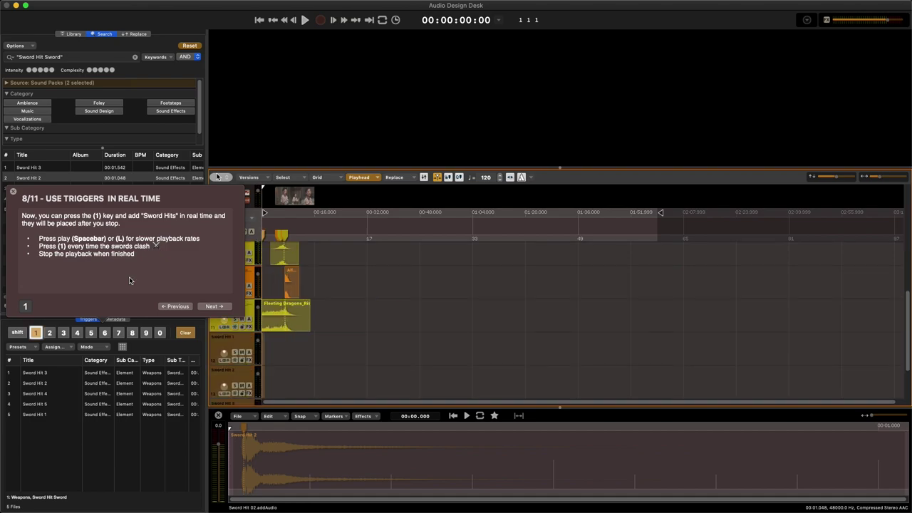
Play the fight scene, then resume playback from about 5 seconds in.
{"action": "key", "text": "space"}
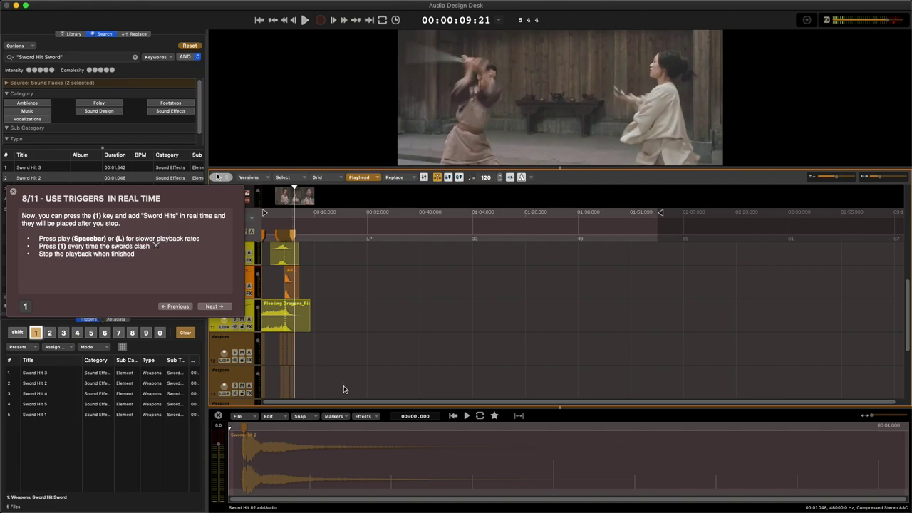
{"action": "scroll", "coordinate": [334, 351], "scroll_direction": "down", "scroll_amount": 3}
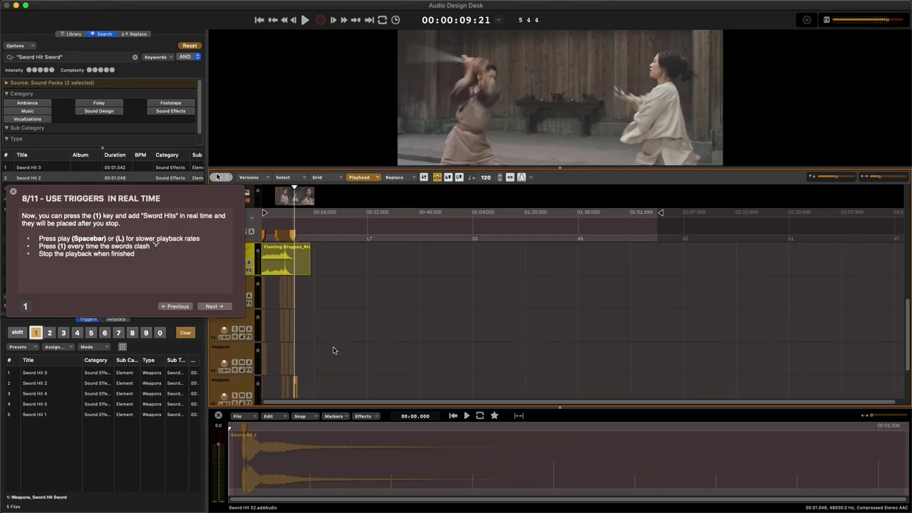
{"action": "scroll", "coordinate": [333, 351], "scroll_direction": "down", "scroll_amount": 2}
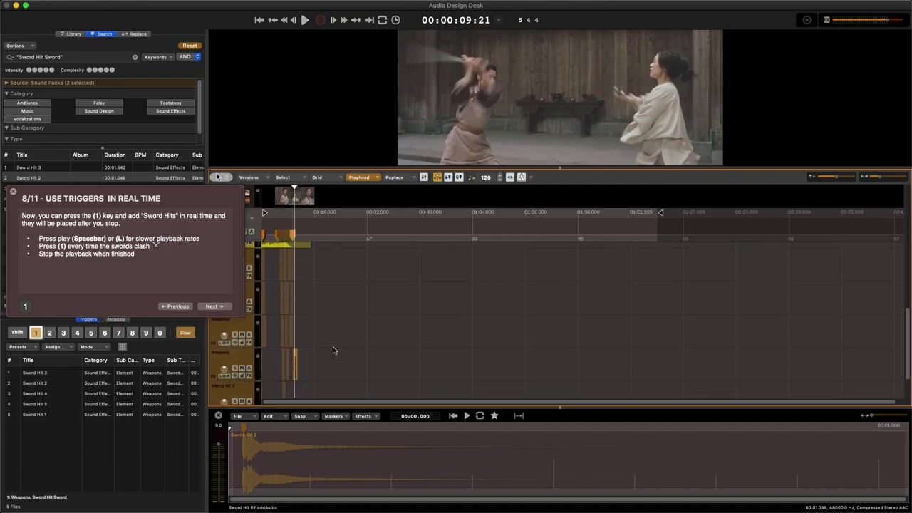
{"action": "left_click", "coordinate": [280, 213]}
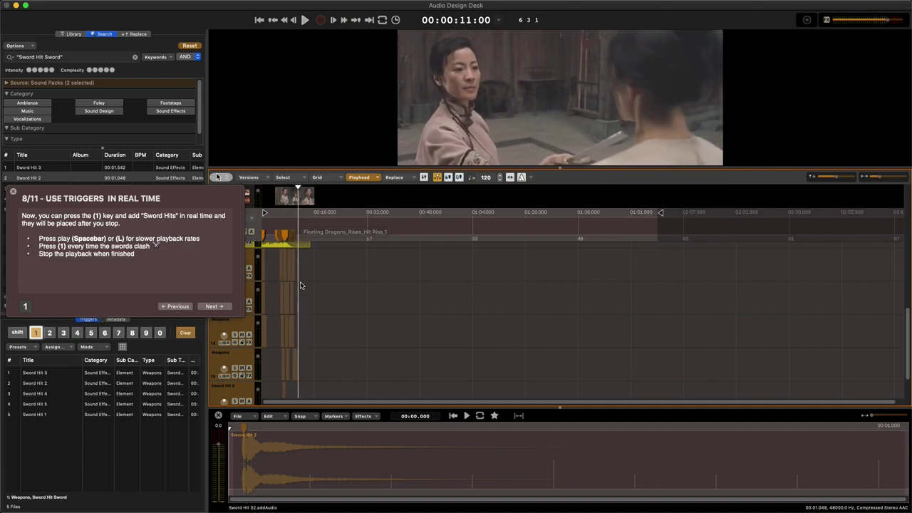
{"action": "left_click", "coordinate": [282, 214]}
{"action": "key", "text": "space"}
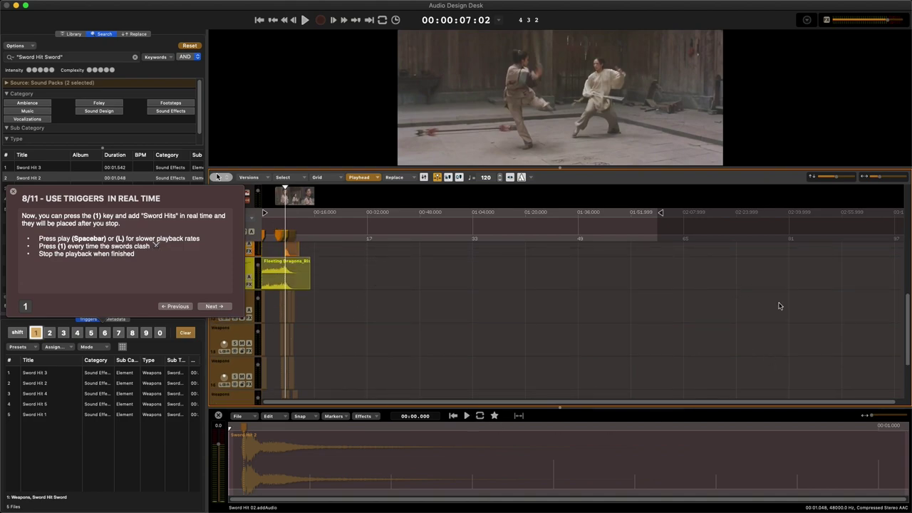
Zoom in on the sword hits and delete the Sword Hit 4 clip on the Weapons track.
{"action": "left_click_drag", "start_coordinate": [881, 178], "coordinate": [891, 179]}
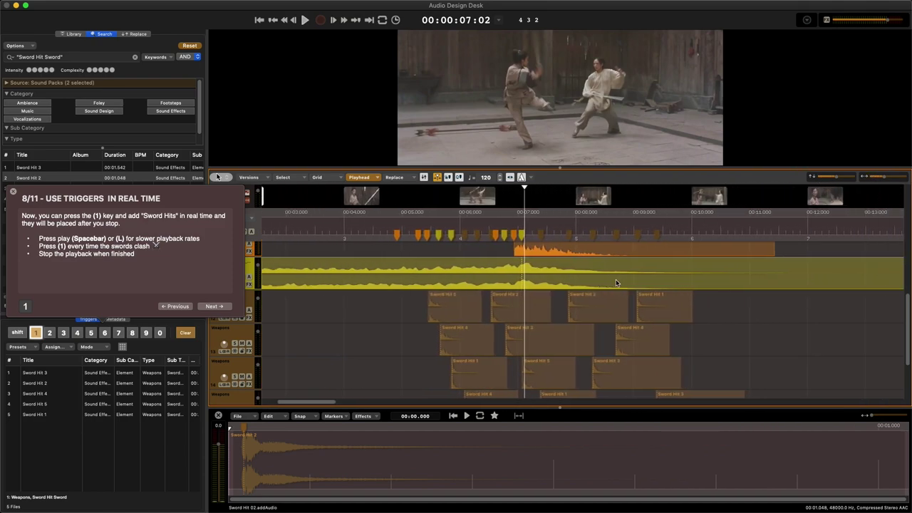
{"action": "scroll", "coordinate": [616, 280], "scroll_direction": "right", "scroll_amount": 3}
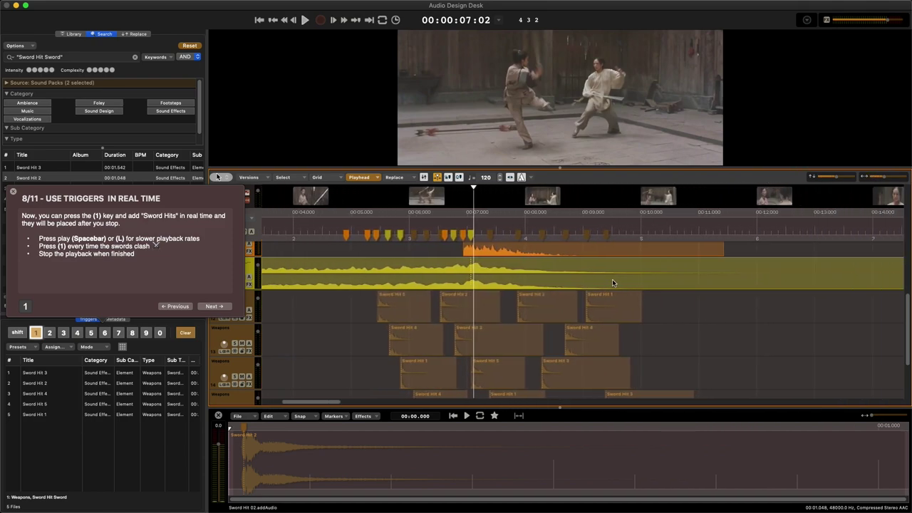
{"action": "left_click", "coordinate": [354, 214]}
{"action": "key", "text": "space"}
{"action": "key", "text": "space"}
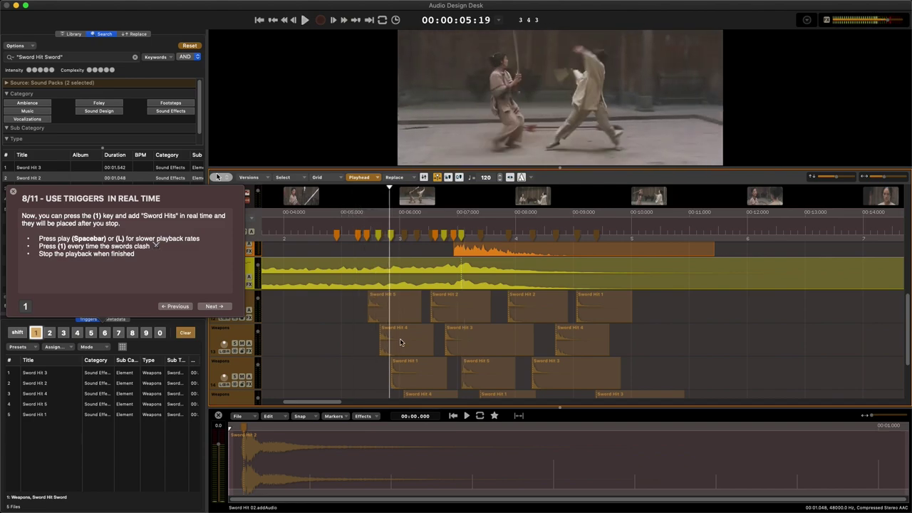
{"action": "left_click", "coordinate": [415, 354]}
{"action": "key", "text": "Delete"}
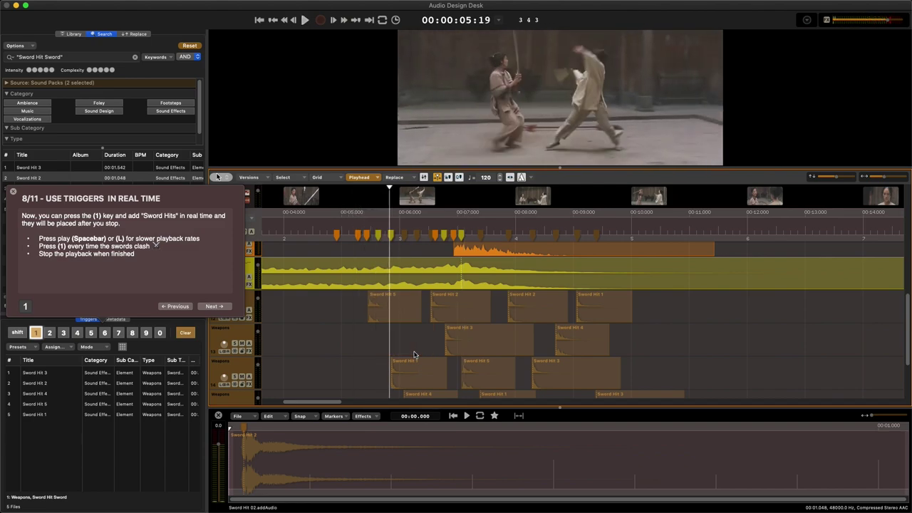
Replay the hits from about 5:06 to recheck them, stopping around 07:15.
{"action": "left_click", "coordinate": [360, 213]}
{"action": "key", "text": "space"}
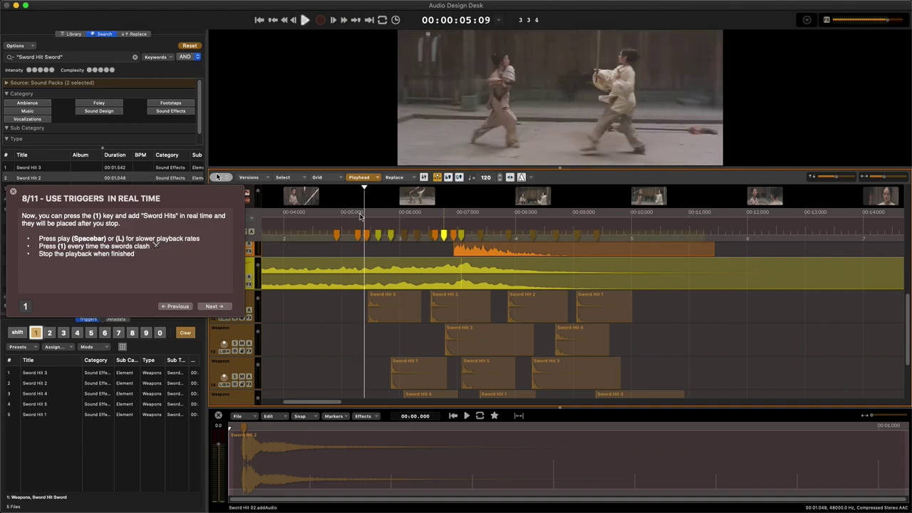
{"action": "left_click", "coordinate": [359, 216]}
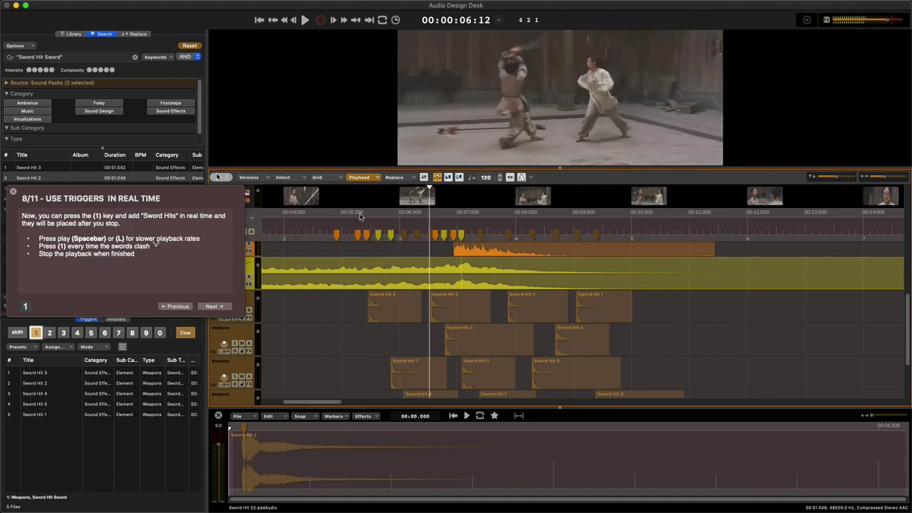
{"action": "key", "text": "space"}
{"action": "key", "text": "space"}
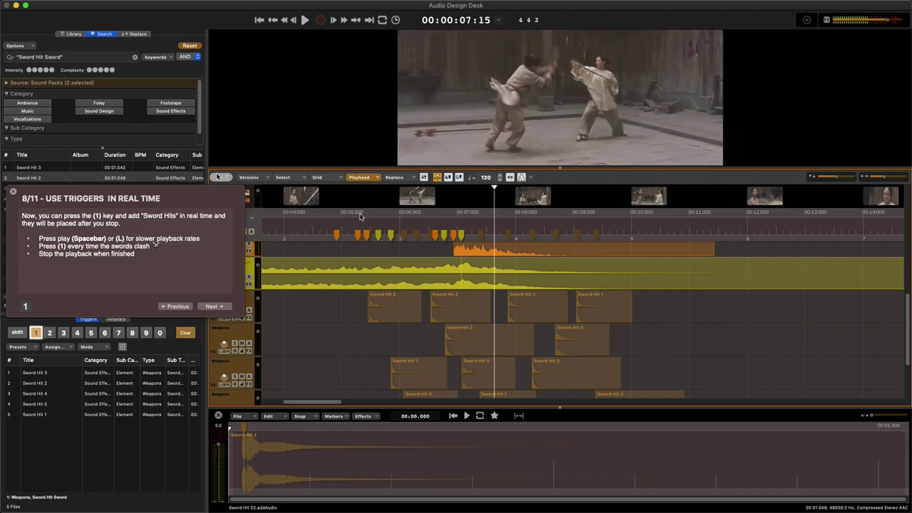
{"action": "key", "text": "space"}
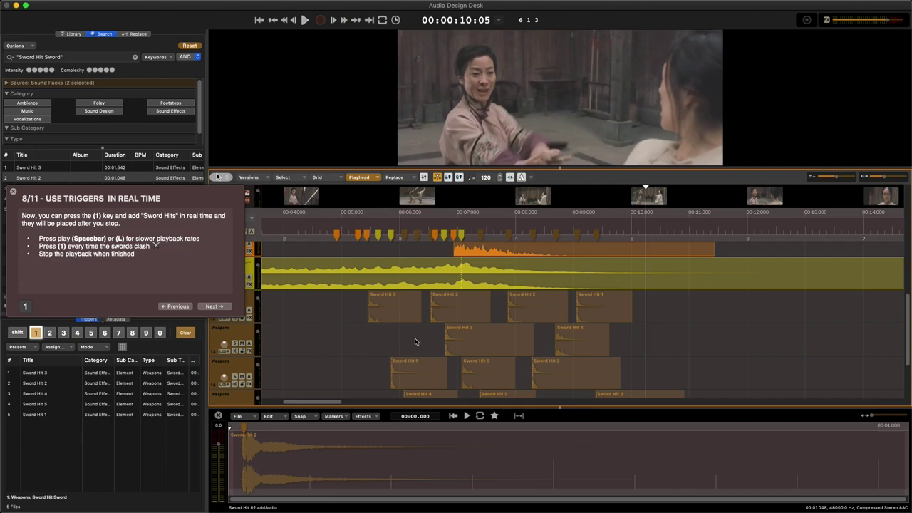
Delete every clip and trigger marker and return to the timeline start.
{"action": "key", "text": "super+a"}
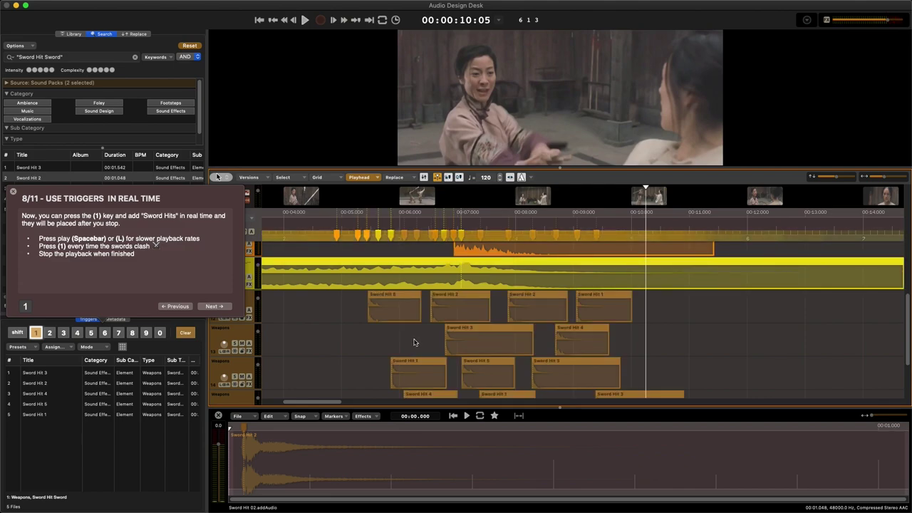
{"action": "key", "text": "BackSpace"}
{"action": "key", "text": "Home"}
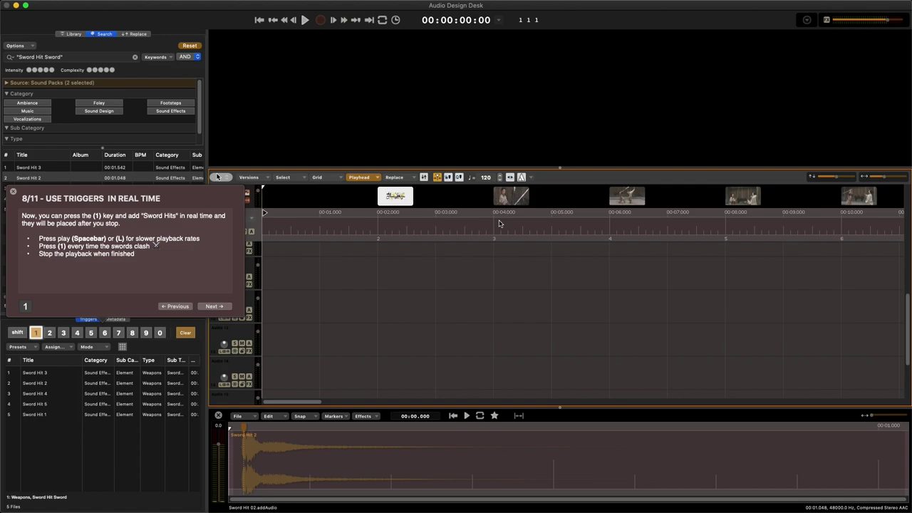
Undo to restore the earlier cymbal and Electric Interval hits clips.
{"action": "key", "text": "super+z"}
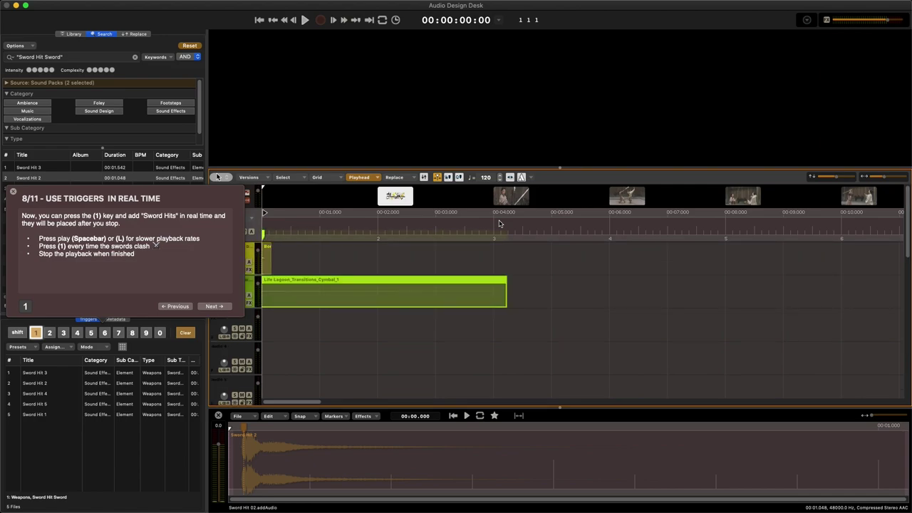
{"action": "key", "text": "space"}
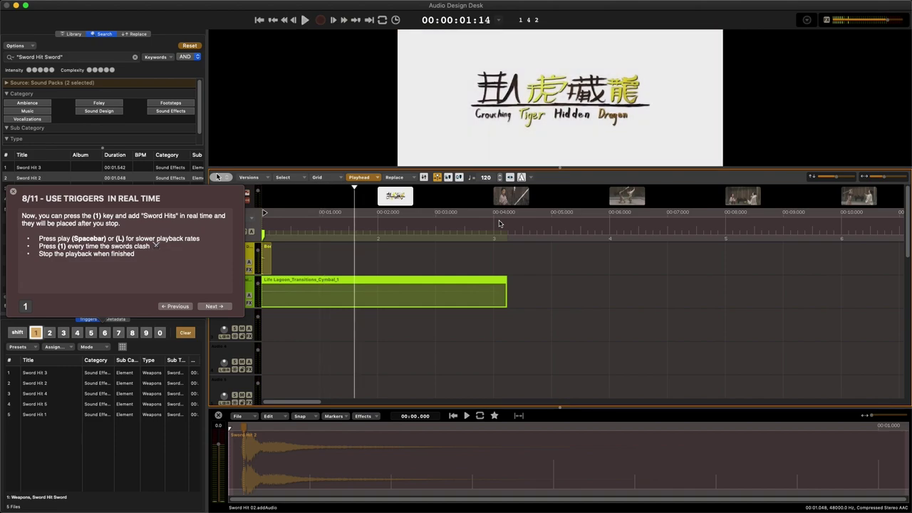
{"action": "key", "text": "space"}
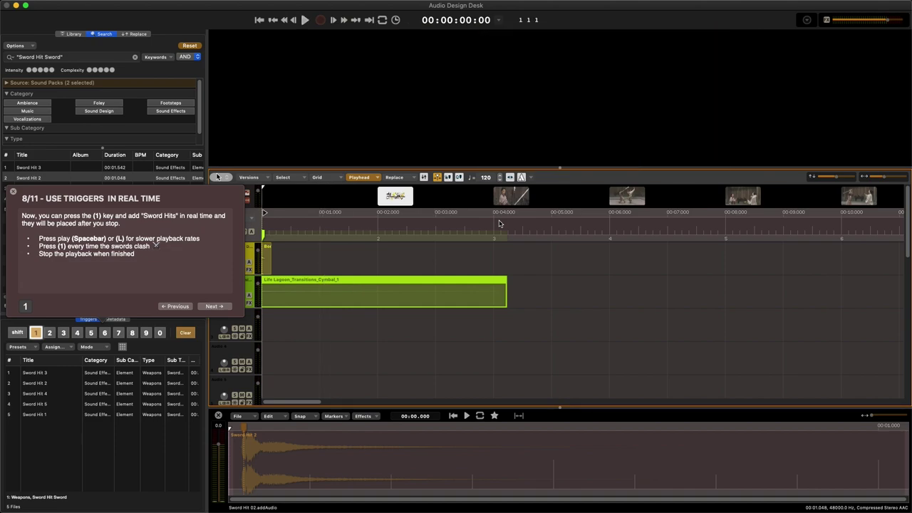
{"action": "key", "text": "super+z"}
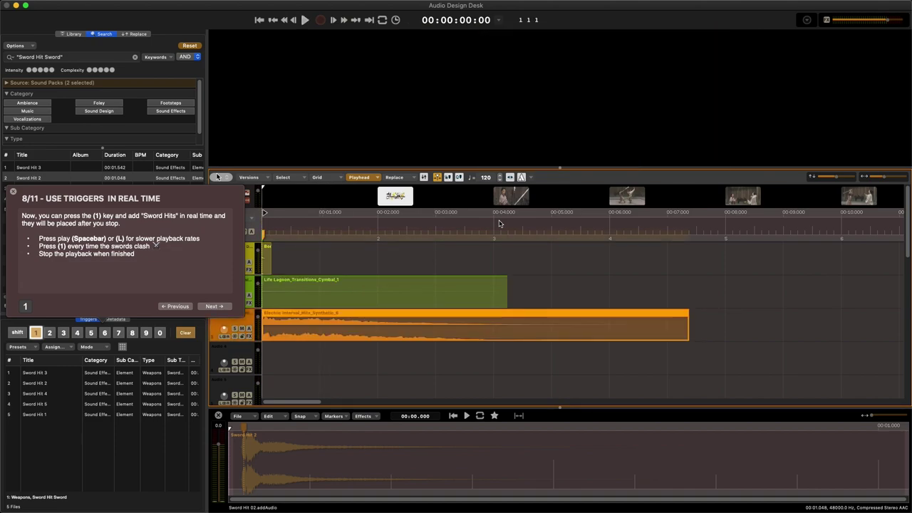
Play from the beginning and trigger Sword Hits with key 1 on four clashes.
{"action": "key", "text": "space"}
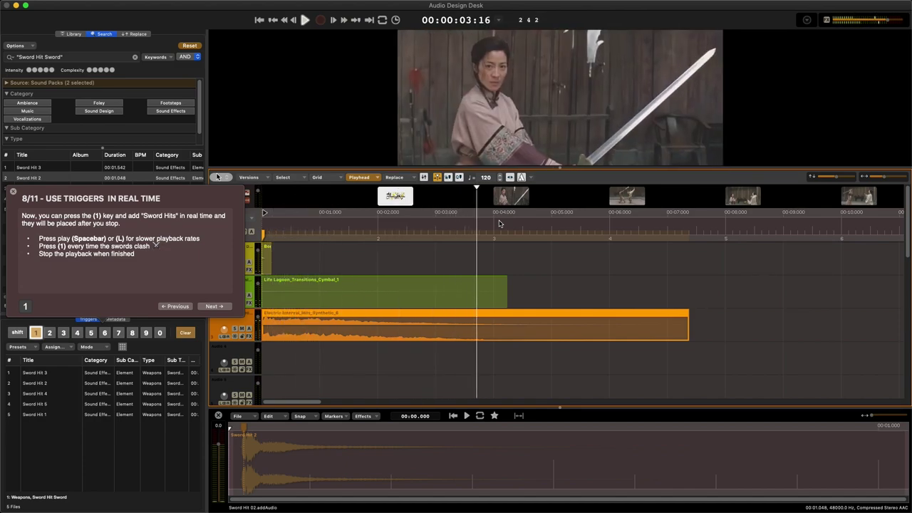
{"action": "key", "text": "1"}
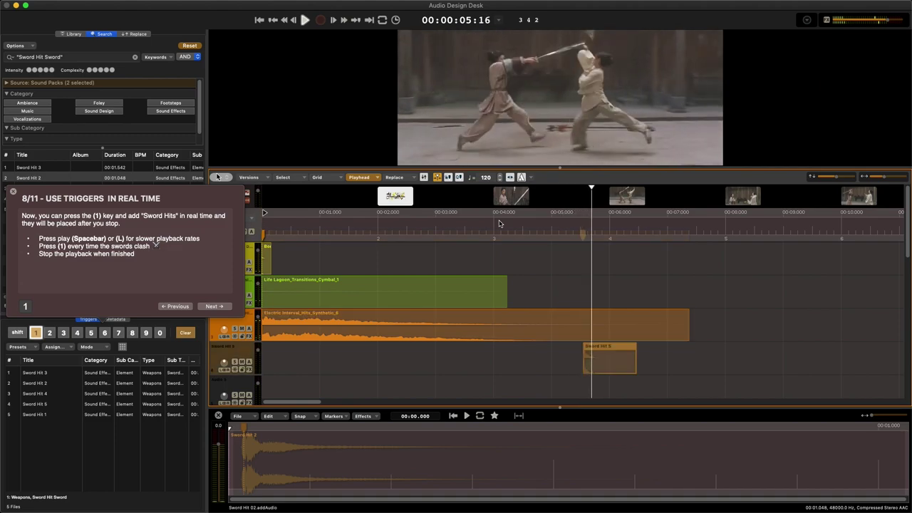
{"action": "key", "text": "1"}
{"action": "key", "text": "1"}
{"action": "key", "text": "1"}
{"action": "key", "text": "1"}
{"action": "key", "text": "1"}
{"action": "key", "text": "1"}
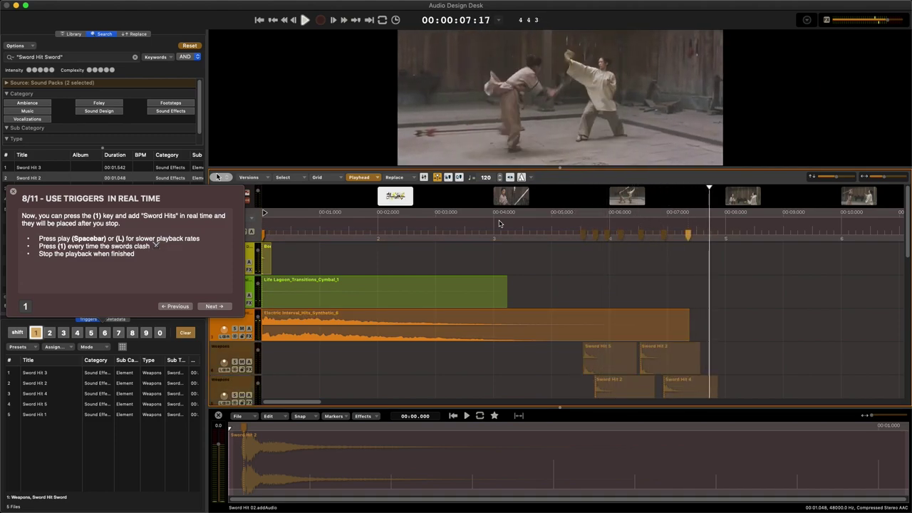
{"action": "key", "text": "1"}
{"action": "key", "text": "1"}
{"action": "key", "text": "1"}
{"action": "key", "text": "1"}
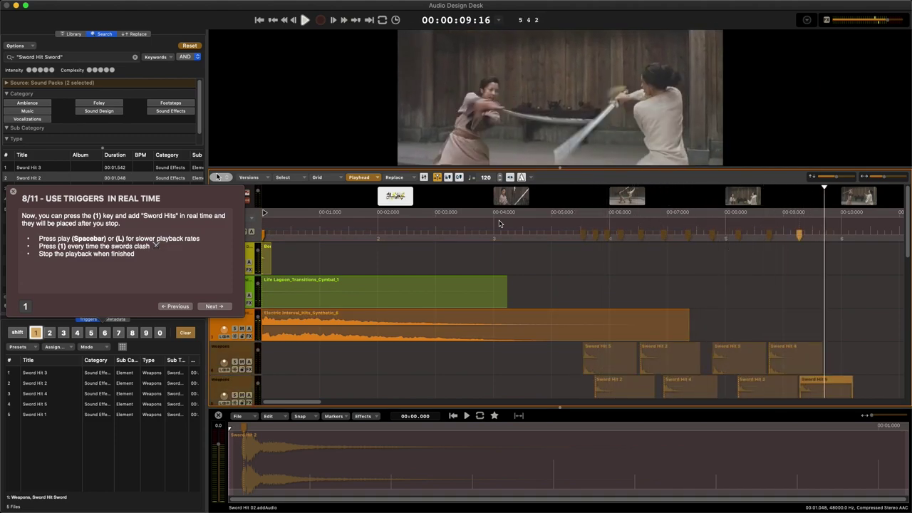
{"action": "key", "text": "1"}
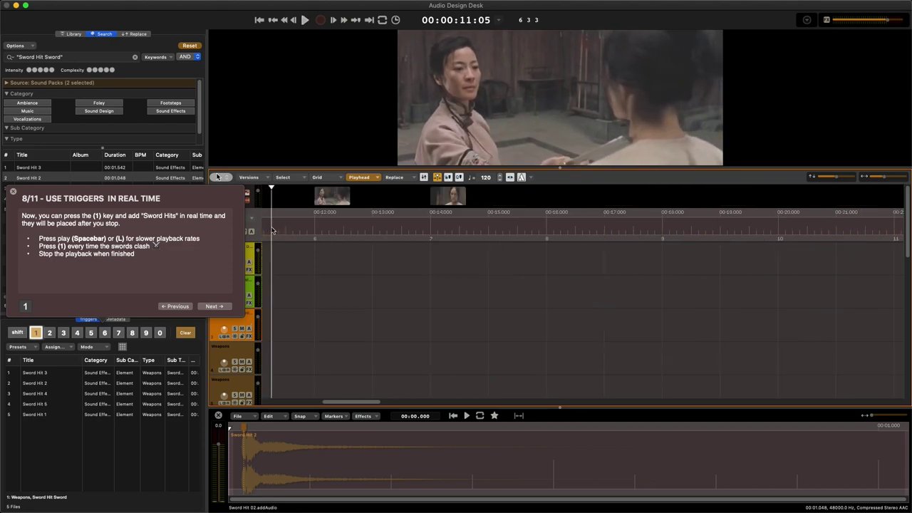
{"action": "scroll", "coordinate": [299, 285], "scroll_direction": "left", "scroll_amount": 10}
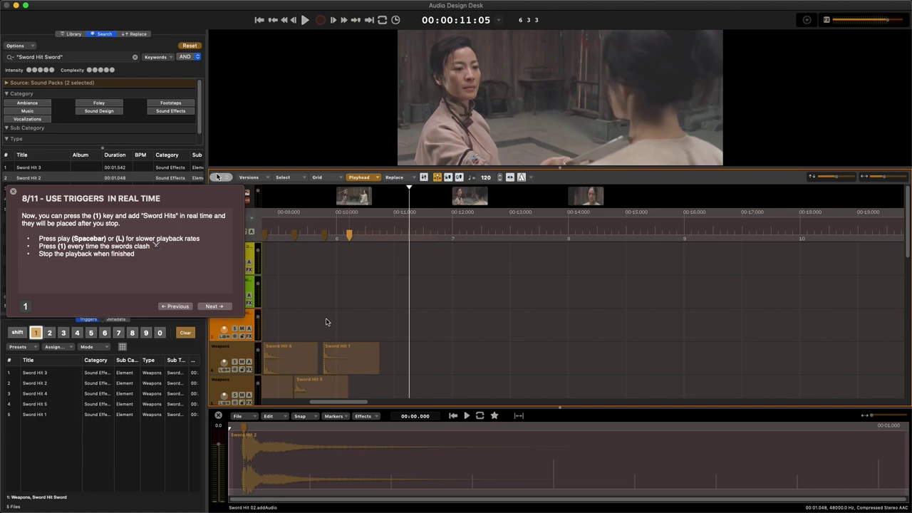
{"action": "scroll", "coordinate": [326, 321], "scroll_direction": "left", "scroll_amount": 5}
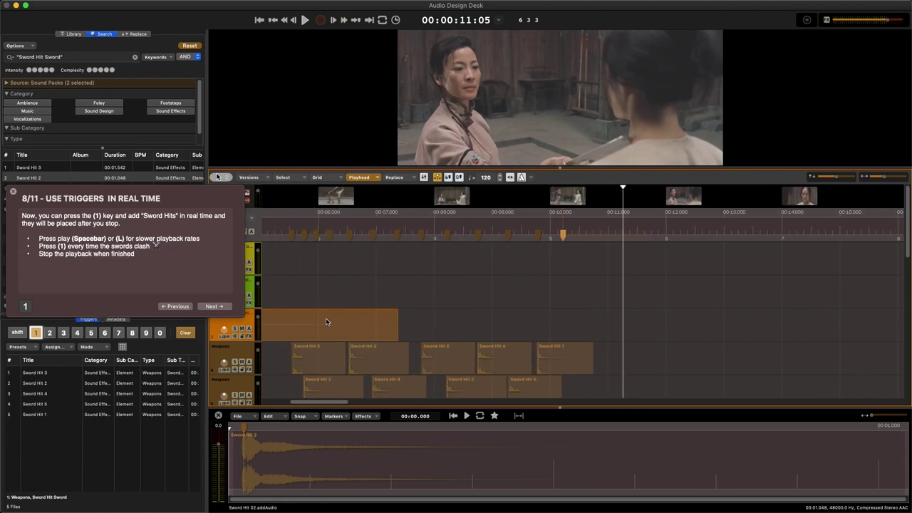
{"action": "left_click", "coordinate": [342, 234]}
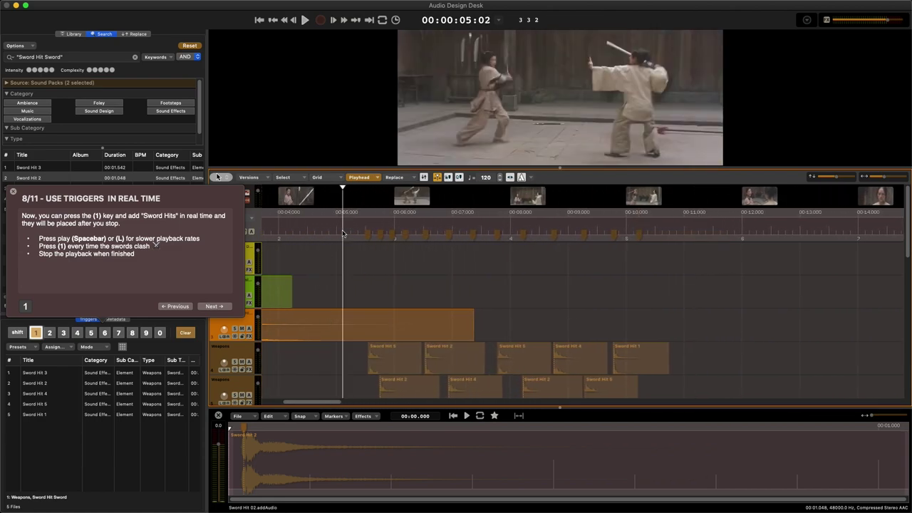
{"action": "key", "text": "space"}
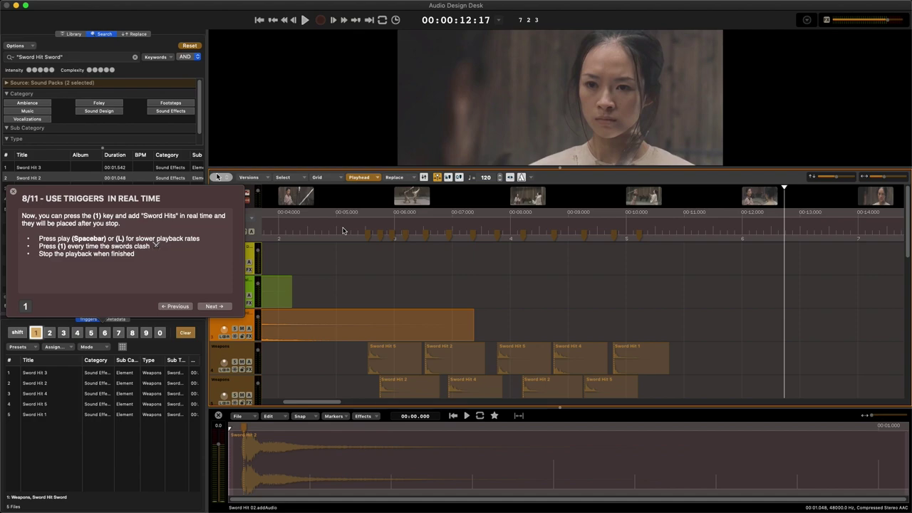
{"action": "left_click", "coordinate": [350, 226]}
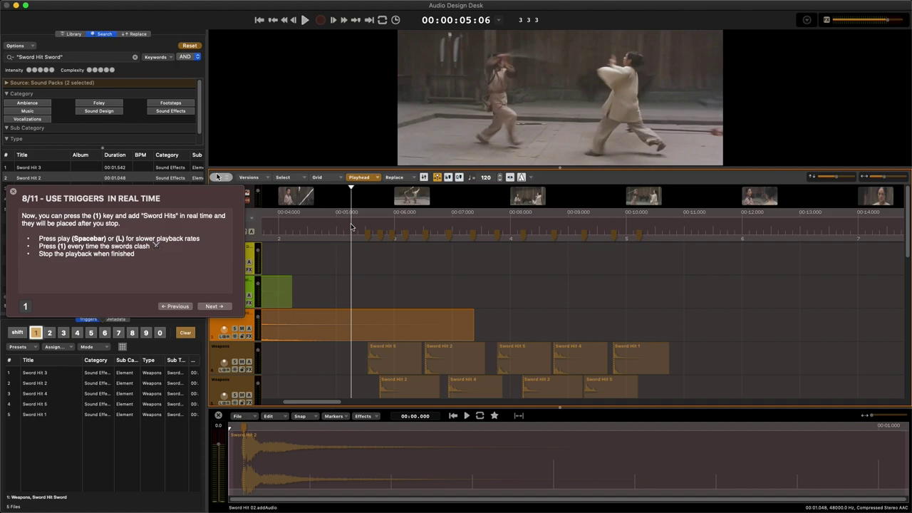
{"action": "key", "text": "space"}
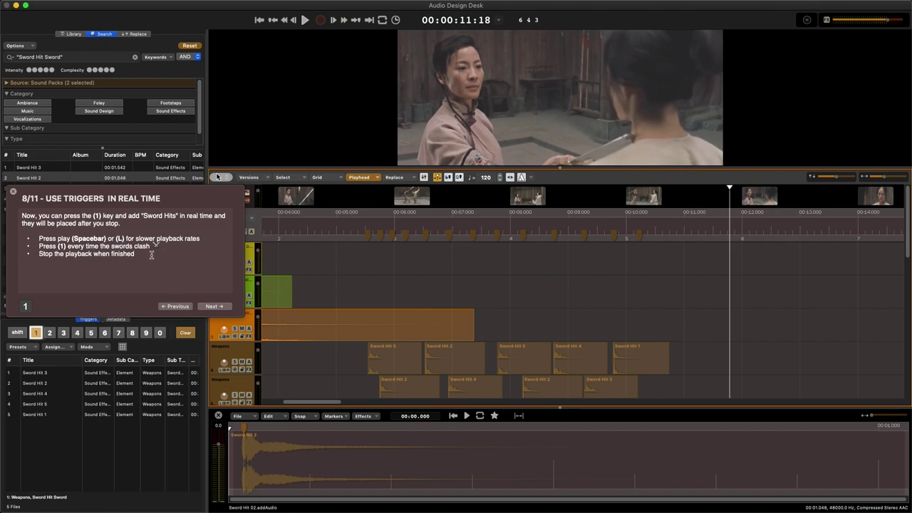
{"action": "key", "text": "Home"}
{"action": "key", "text": "l"}
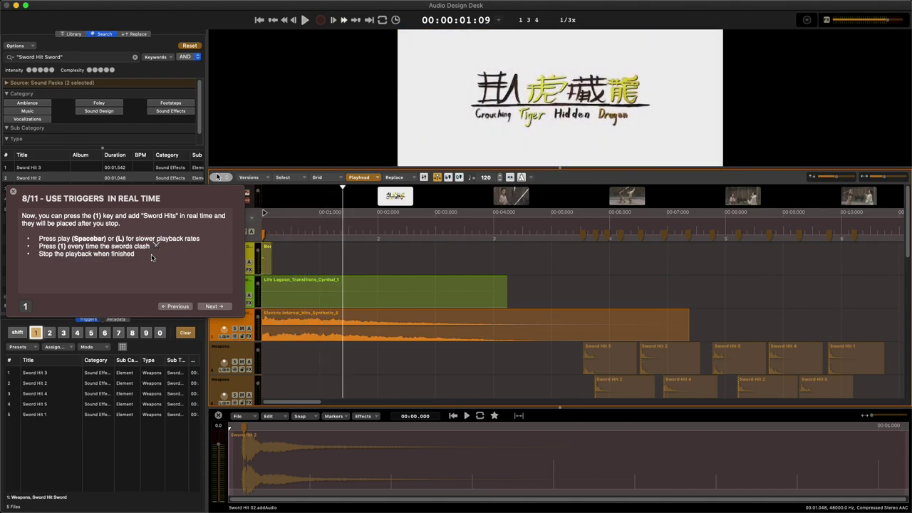
{"action": "key", "text": "space"}
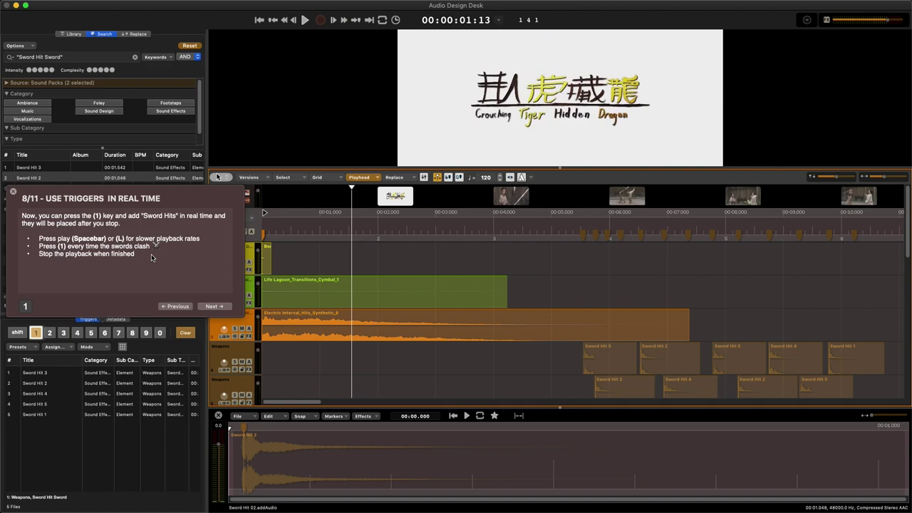
{"action": "left_click", "coordinate": [216, 308]}
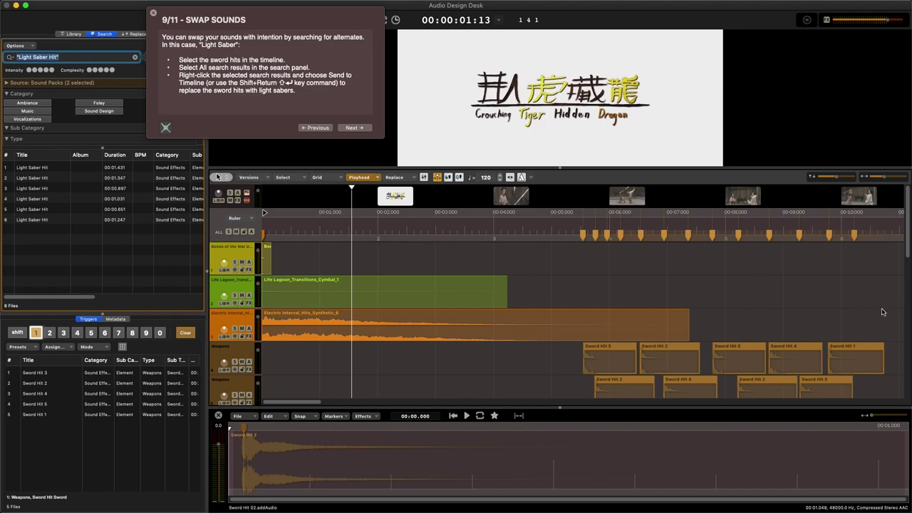
Audition alternate sounds for the sword-hit clips with Shift+Return, then reselect all sword hits.
{"action": "scroll", "coordinate": [907, 274], "scroll_direction": "down", "scroll_amount": 5}
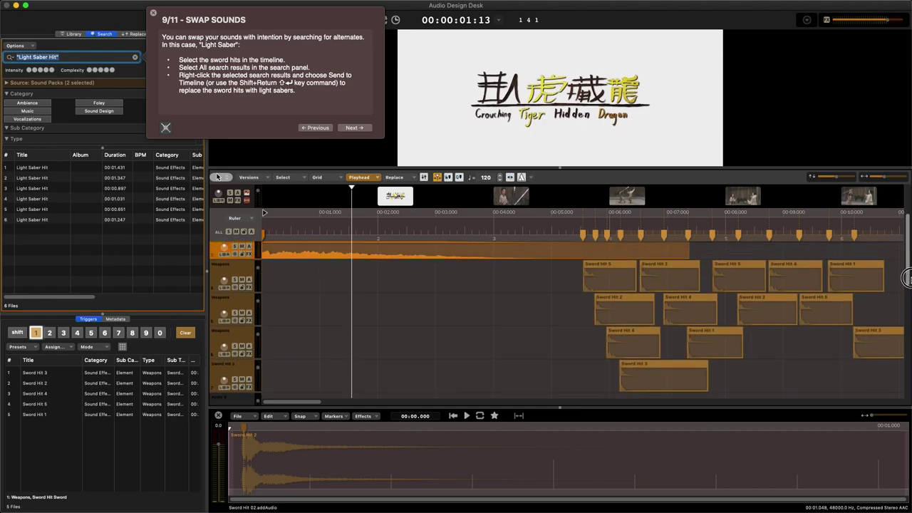
{"action": "left_click_drag", "start_coordinate": [551, 283], "coordinate": [881, 392]}
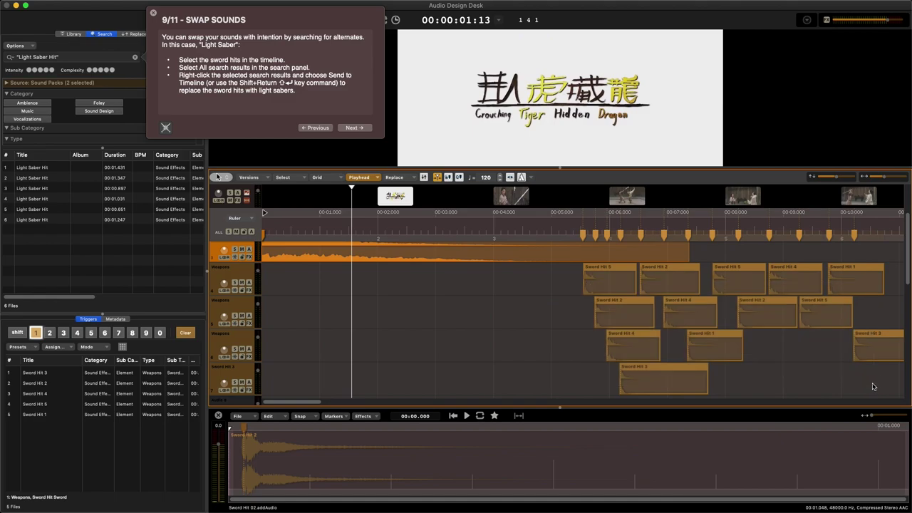
{"action": "key", "text": "shift+Return"}
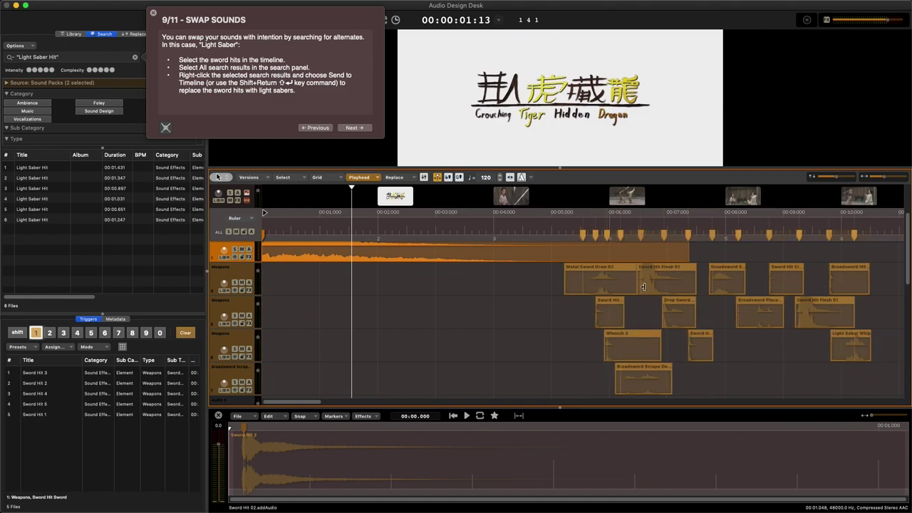
{"action": "left_click", "coordinate": [565, 215]}
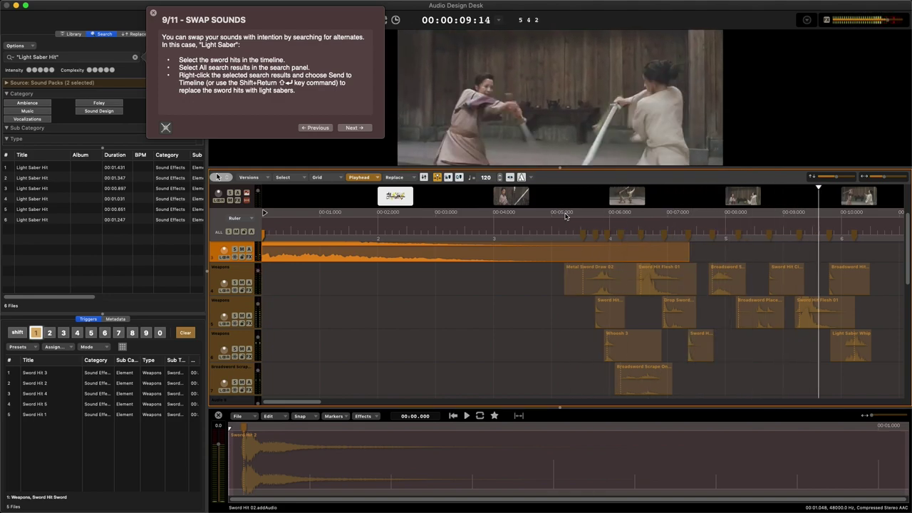
{"action": "key", "text": "space"}
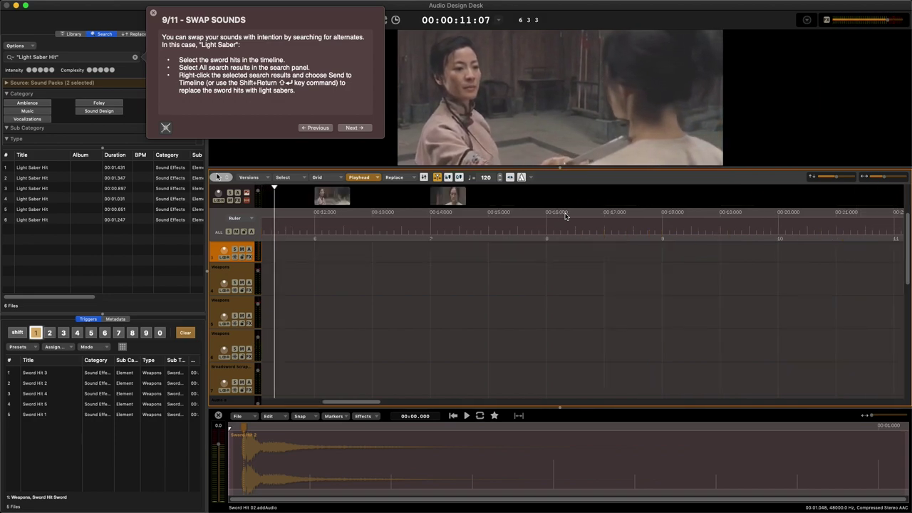
{"action": "scroll", "coordinate": [348, 328], "scroll_direction": "left", "scroll_amount": 10}
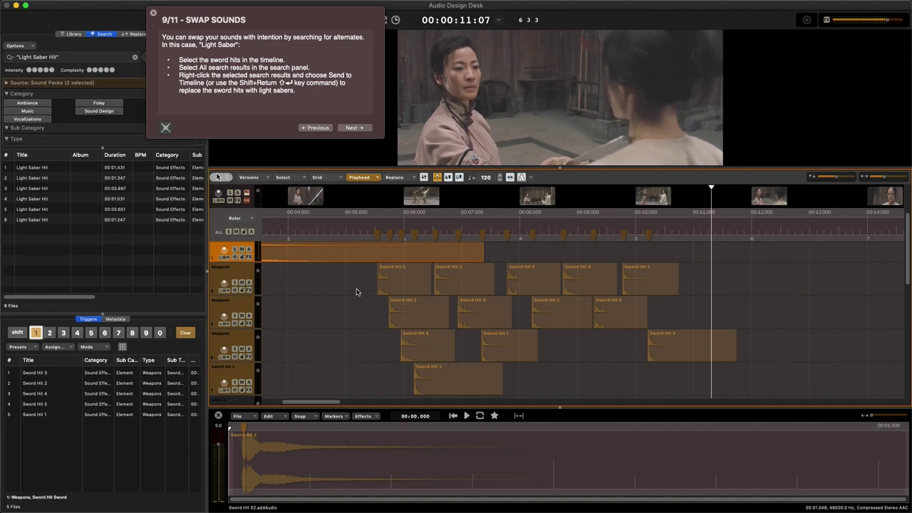
{"action": "left_click_drag", "start_coordinate": [355, 284], "coordinate": [737, 396]}
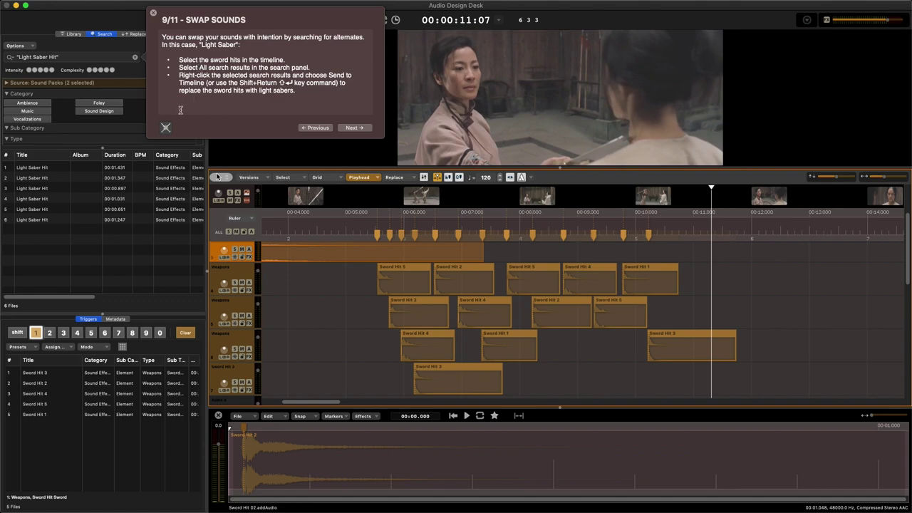
Send all six Light Saber Hit results onto the selected clips and play from 5 seconds.
{"action": "left_click", "coordinate": [38, 168]}
{"action": "left_click", "coordinate": [38, 220], "text": "shift"}
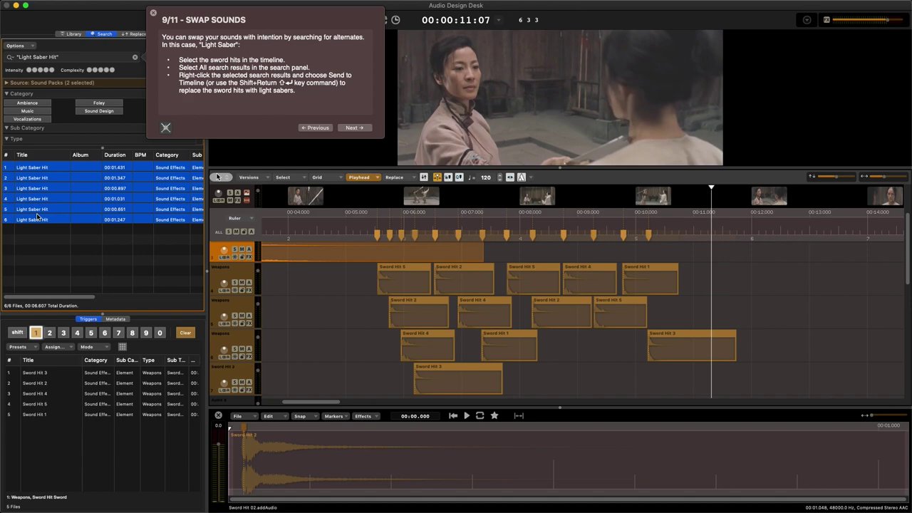
{"action": "key", "text": "shift+Return"}
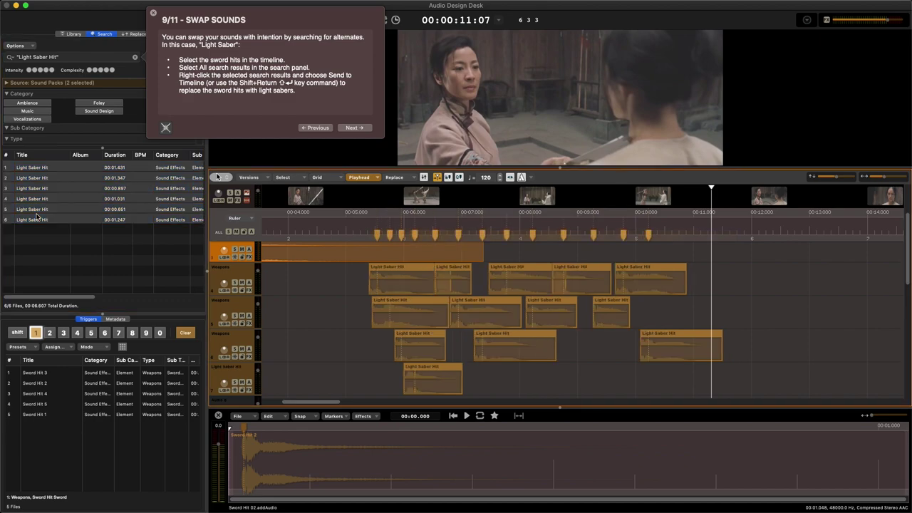
{"action": "left_click", "coordinate": [357, 228]}
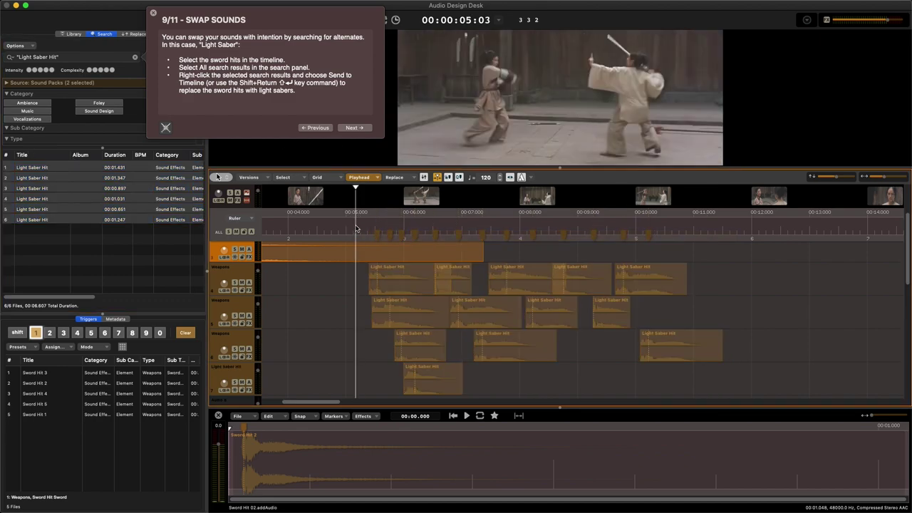
{"action": "key", "text": "space"}
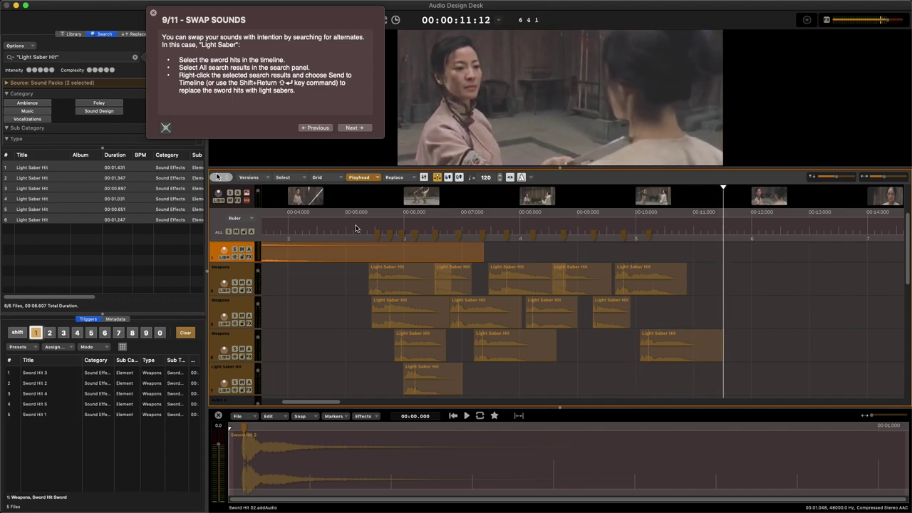
Advance to the Playback step, play the scene from the start, and close the tour.
{"action": "left_click", "coordinate": [354, 128]}
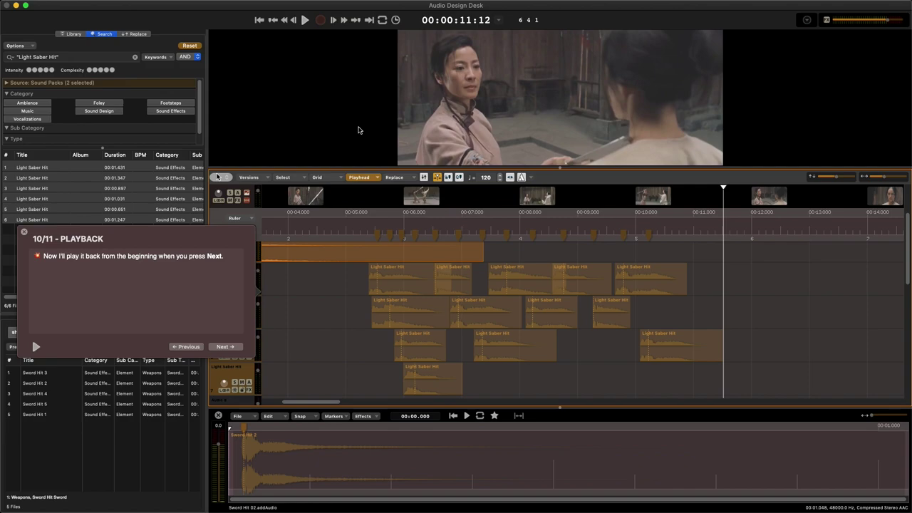
{"action": "left_click", "coordinate": [225, 347]}
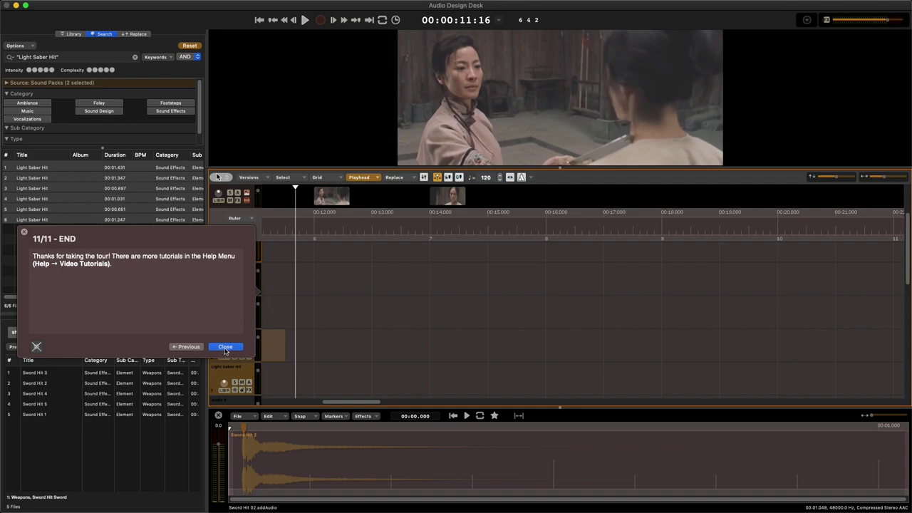
{"action": "left_click", "coordinate": [225, 347]}
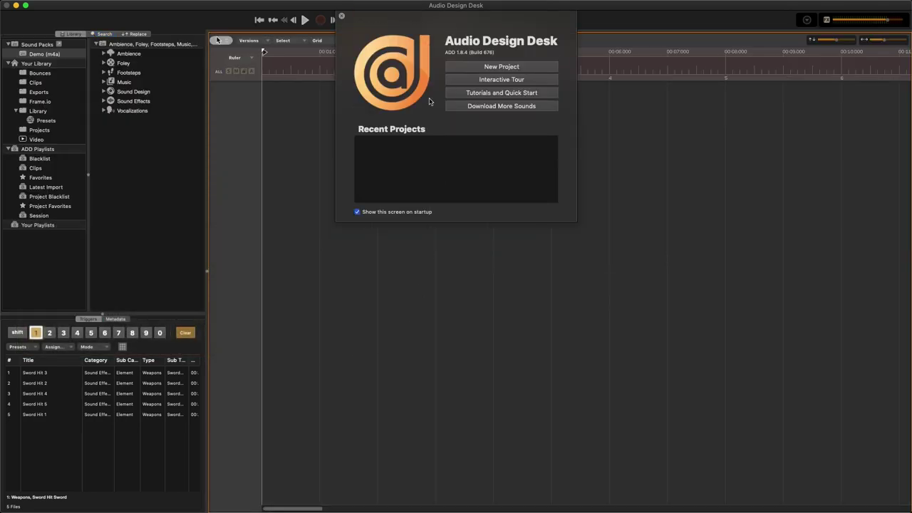